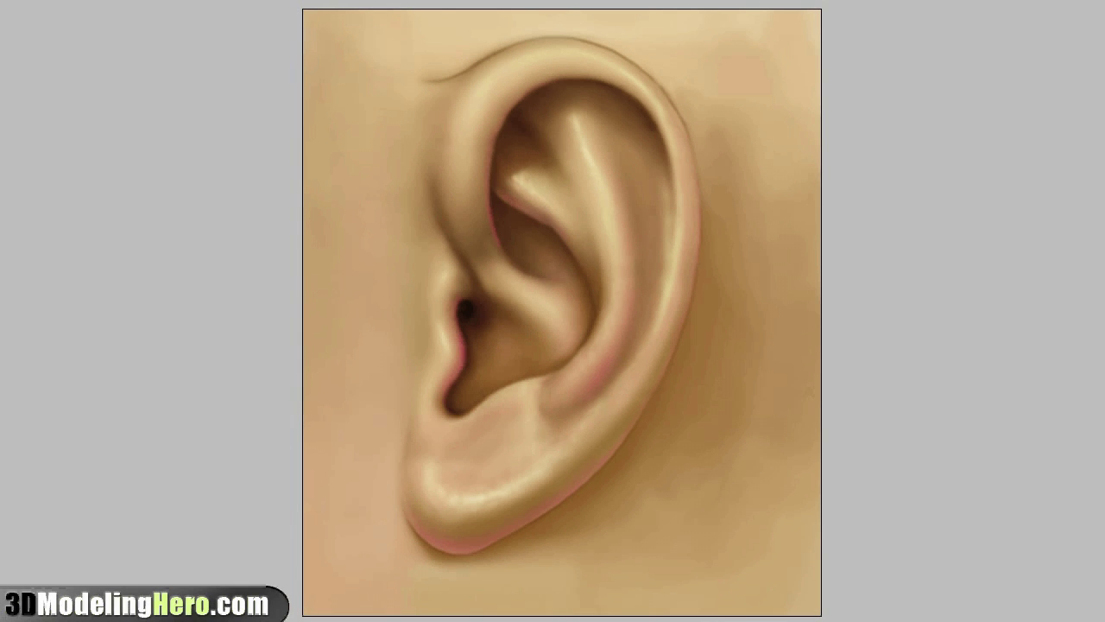
# - Trace the helix rim, the two antihelix branches and the concha ridge over the ear reference, and clear the marks
pyautogui.moveTo(561, 311); pyautogui.dragTo(568, 309)
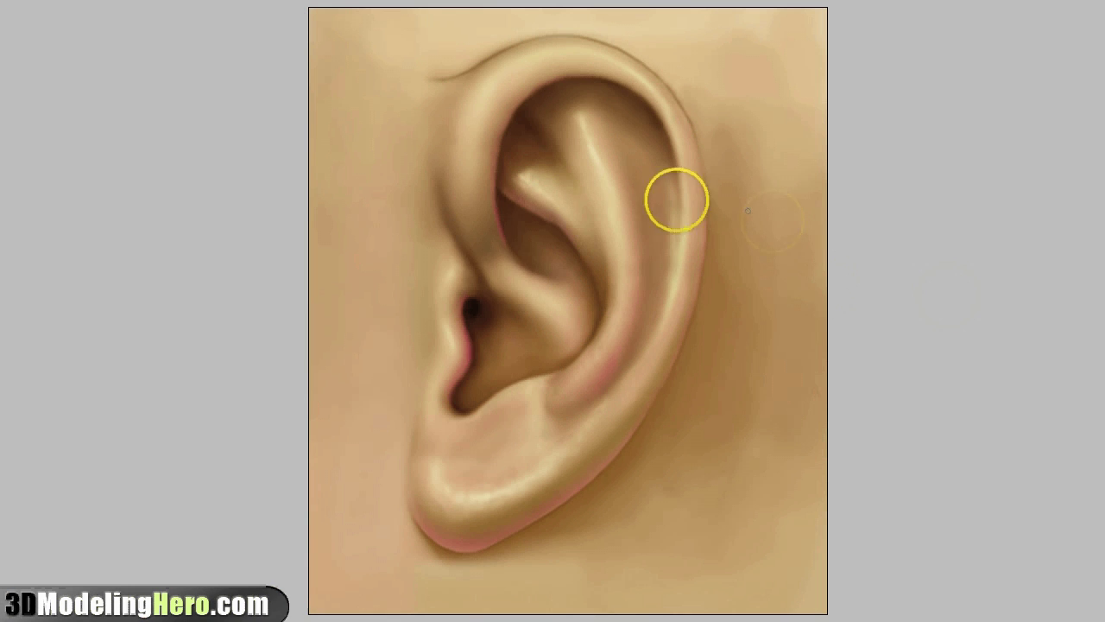
pyautogui.moveTo(499, 266)
pyautogui.mouseDown()
pyautogui.moveTo(461, 185)
pyautogui.moveTo(628, 79)
pyautogui.moveTo(652, 351)
pyautogui.moveTo(488, 486)
pyautogui.mouseUp()
pyautogui.moveTo(545, 425); pyautogui.dragTo(582, 376)
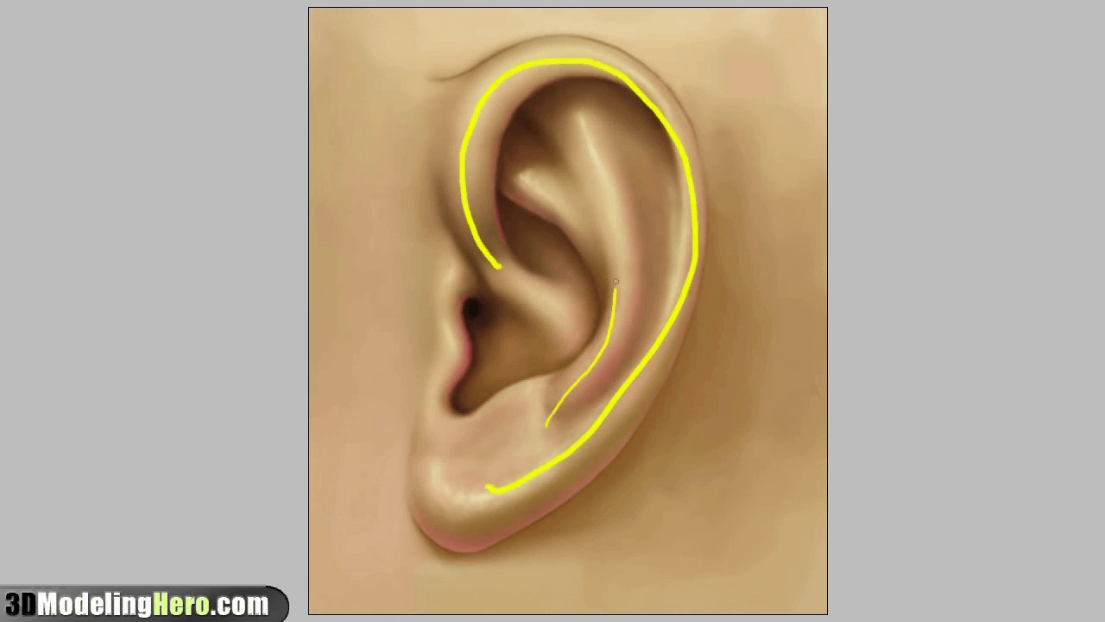
pyautogui.moveTo(608, 295)
pyautogui.mouseDown()
pyautogui.moveTo(588, 225)
pyautogui.moveTo(503, 163)
pyautogui.moveTo(516, 162)
pyautogui.moveTo(536, 106)
pyautogui.mouseUp()
pyautogui.moveTo(538, 123); pyautogui.dragTo(549, 110)
pyautogui.moveTo(479, 215); pyautogui.dragTo(508, 271)
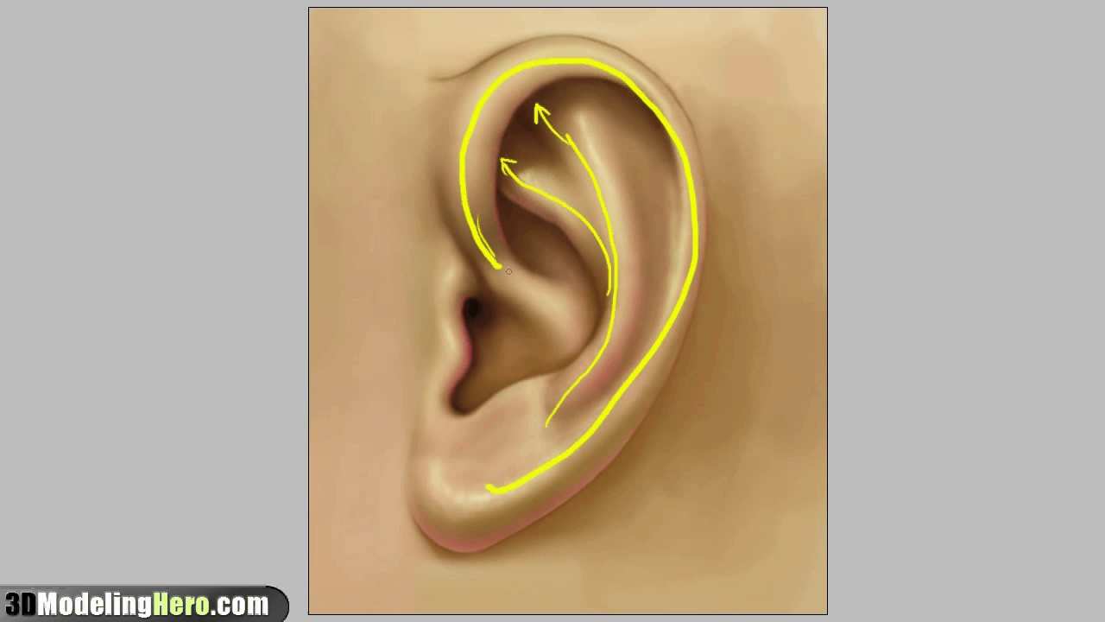
pyautogui.moveTo(558, 315); pyautogui.dragTo(559, 320)
pyautogui.moveTo(548, 258)
pyautogui.mouseDown()
pyautogui.moveTo(552, 348)
pyautogui.moveTo(499, 356)
pyautogui.mouseUp()
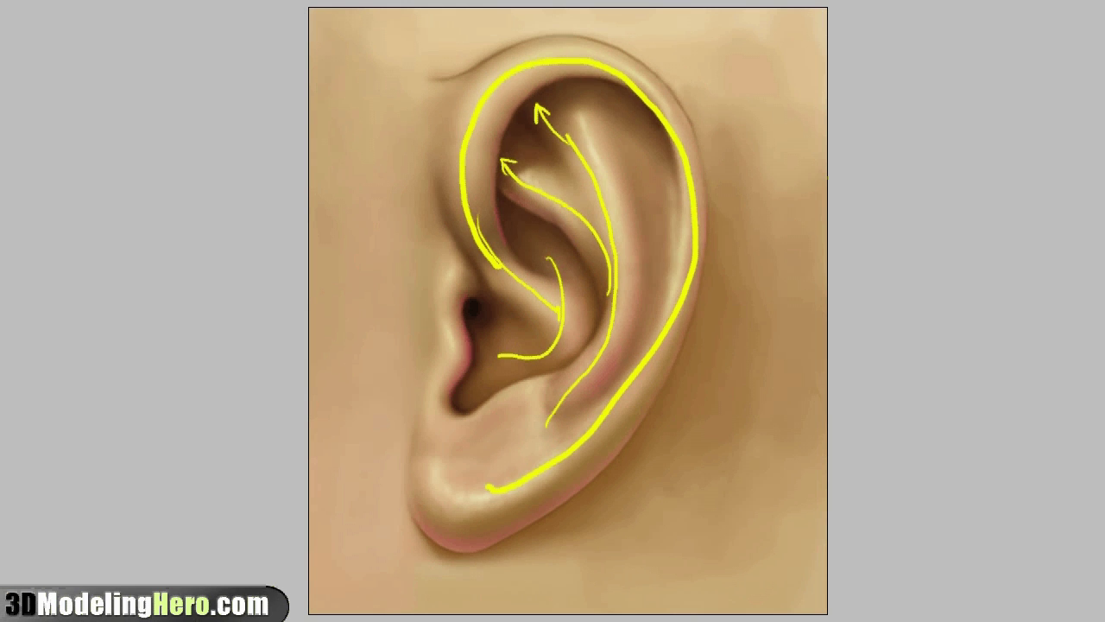
pyautogui.press('Escape')
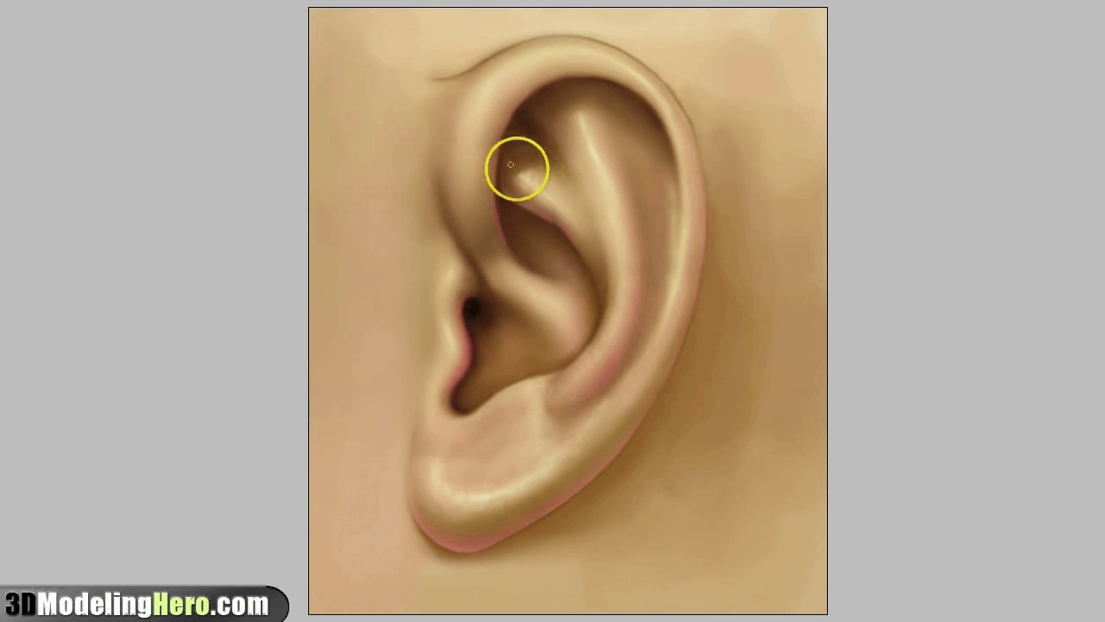
# - Mark the flow of the helix, antihelix, lobe and concha folds, and highlight the antihelix and tragus edges on the wireframed reference
pyautogui.moveTo(494, 99)
pyautogui.mouseDown()
pyautogui.moveTo(472, 181)
pyautogui.moveTo(496, 261)
pyautogui.mouseUp()
pyautogui.moveTo(524, 178); pyautogui.dragTo(626, 261)
pyautogui.moveTo(588, 140)
pyautogui.mouseDown()
pyautogui.moveTo(639, 250)
pyautogui.moveTo(629, 352)
pyautogui.moveTo(653, 340)
pyautogui.mouseUp()
pyautogui.moveTo(595, 174); pyautogui.dragTo(619, 145)
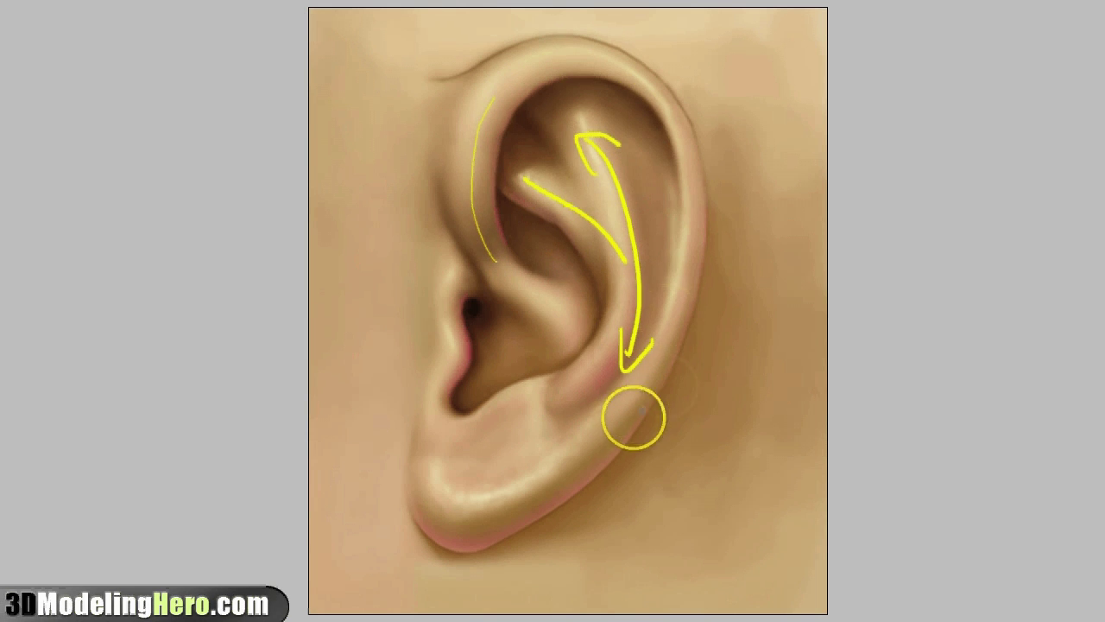
pyautogui.moveTo(629, 384)
pyautogui.mouseDown()
pyautogui.moveTo(463, 465)
pyautogui.moveTo(478, 476)
pyautogui.mouseUp()
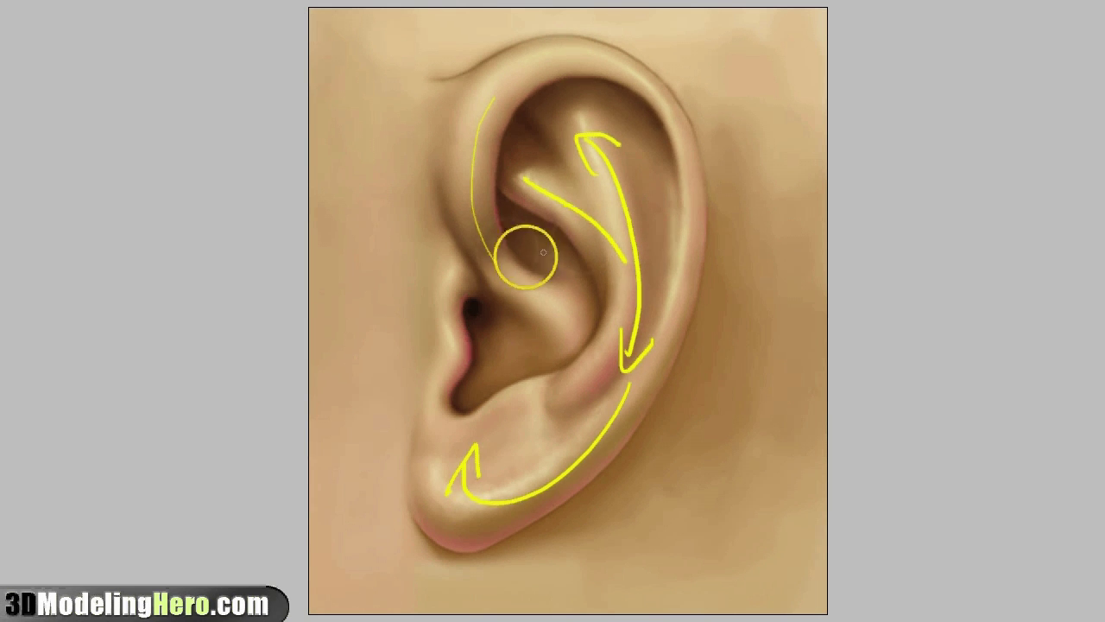
pyautogui.moveTo(478, 146); pyautogui.dragTo(537, 311)
pyautogui.moveTo(516, 308); pyautogui.dragTo(535, 294)
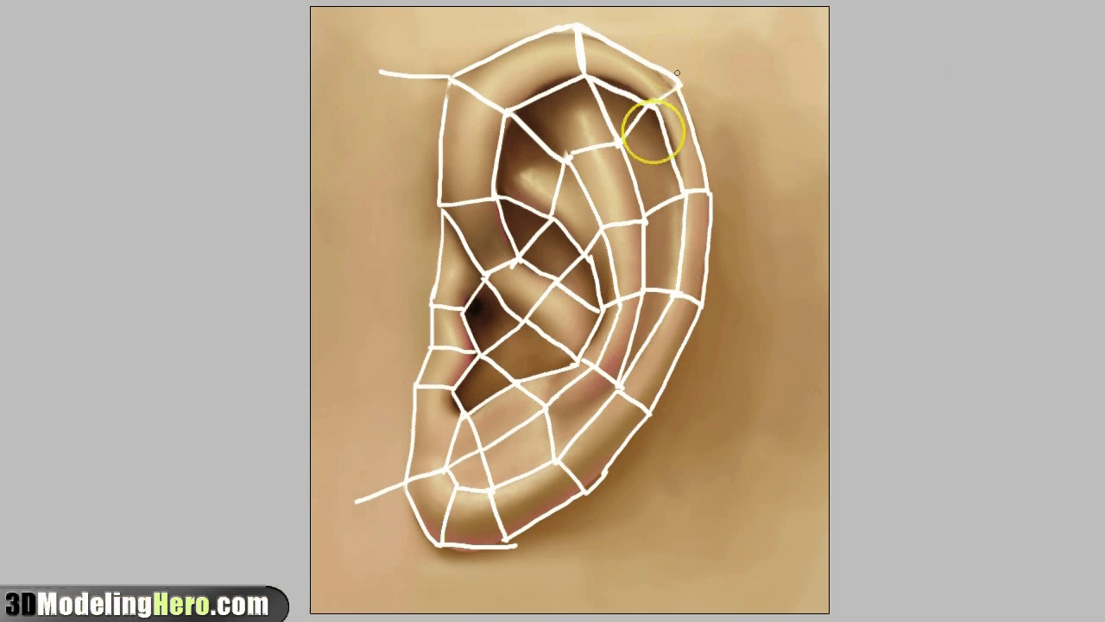
pyautogui.moveTo(566, 158); pyautogui.dragTo(601, 236)
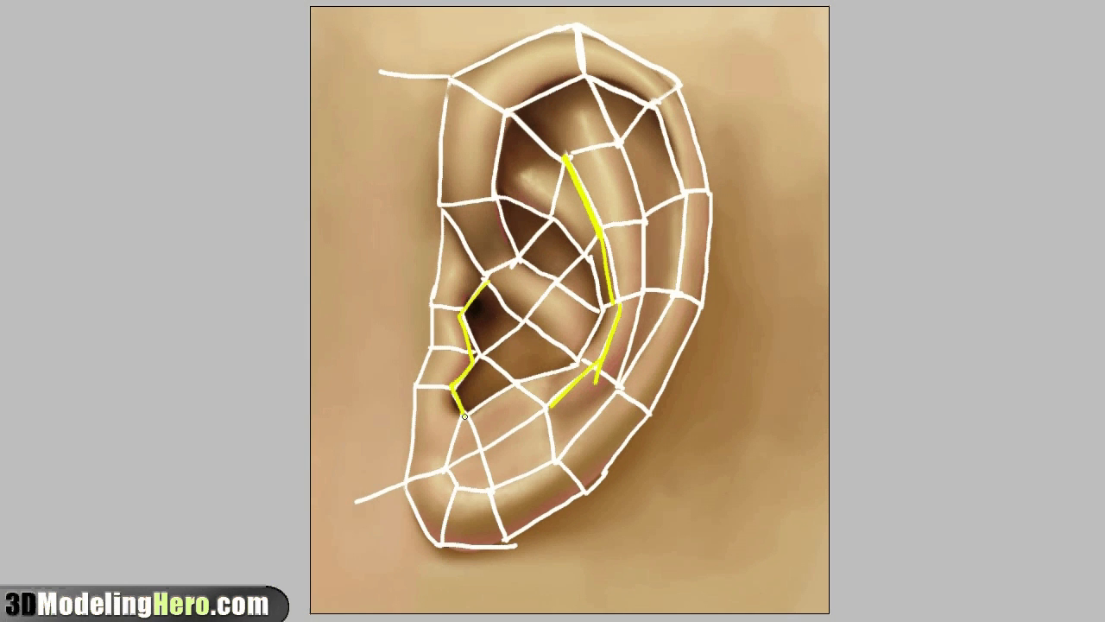
pyautogui.moveTo(580, 374); pyautogui.dragTo(594, 369)
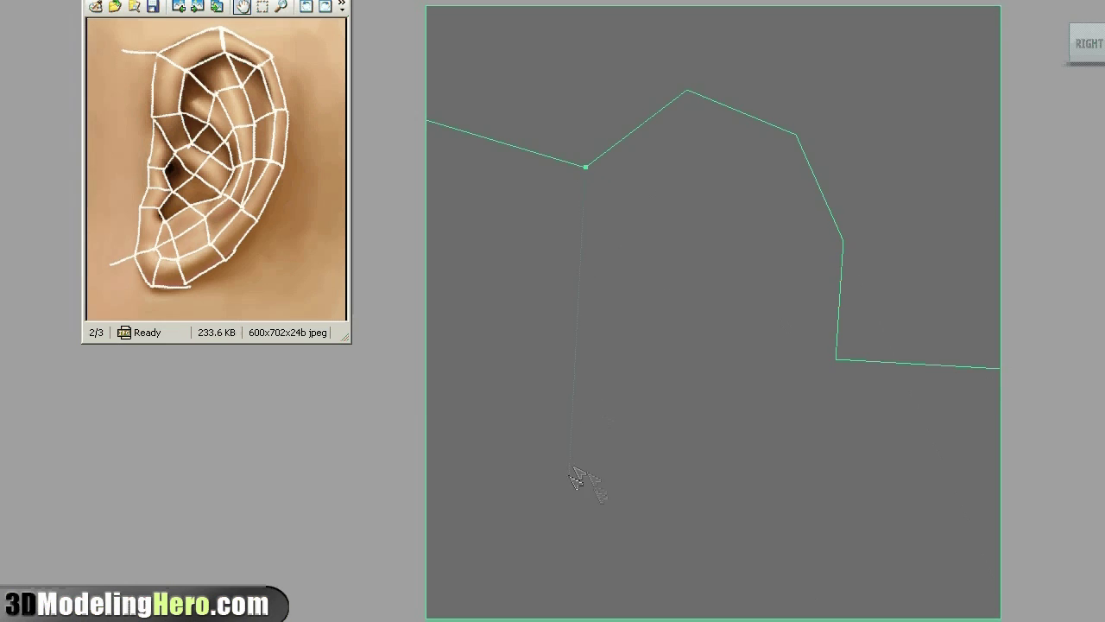
# - Complete the ear outline on the plane and split its interior with two long diagonal edges
pyautogui.click(574, 503)
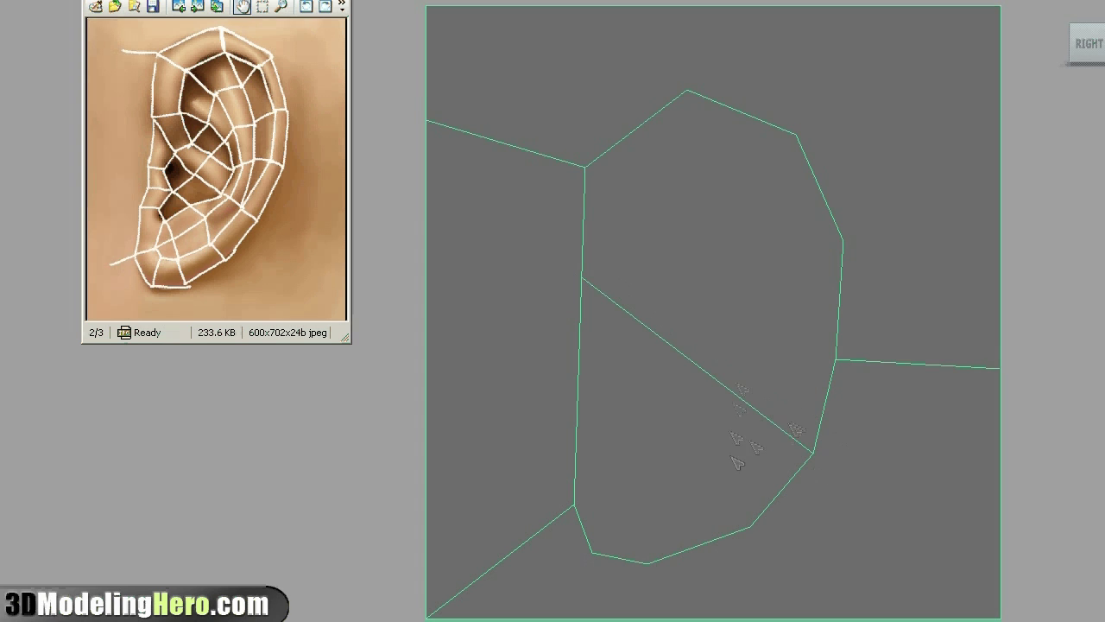
pyautogui.click(796, 134)
pyautogui.click(634, 315)
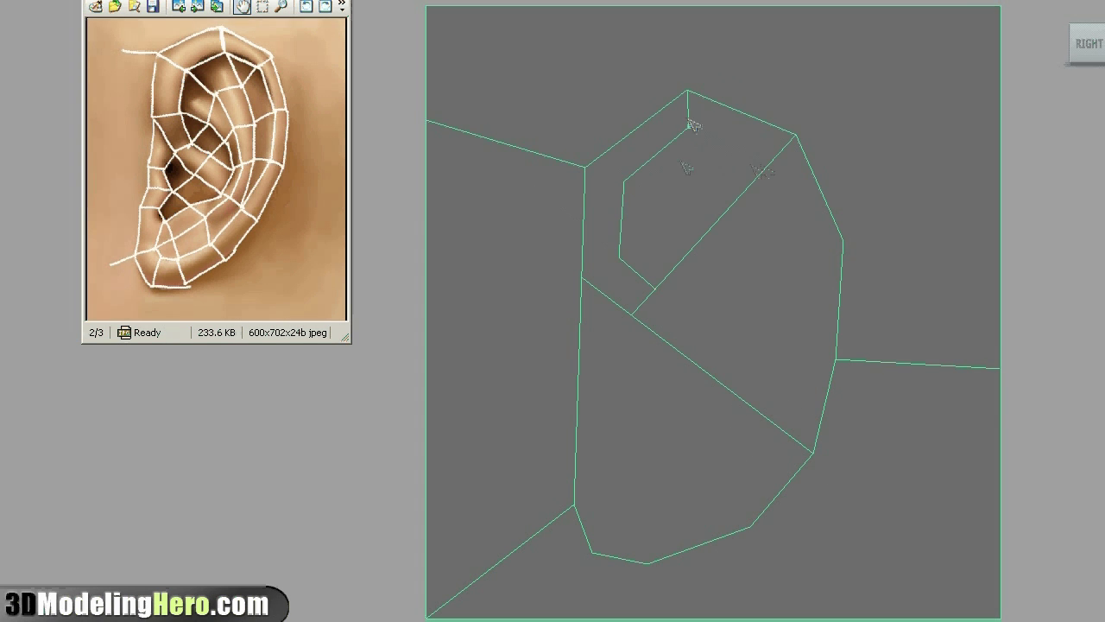
# - Split the faces inside the upper helix rim toward the top of the antihelix and reposition their shared vertex
pyautogui.click(623, 181)
pyautogui.click(705, 234)
pyautogui.press('w')
pyautogui.moveTo(723, 204); pyautogui.dragTo(666, 185, button='right')
pyautogui.moveTo(705, 235); pyautogui.dragTo(685, 216)
pyautogui.click(689, 128)
pyautogui.click(729, 191)
pyautogui.click(768, 165)
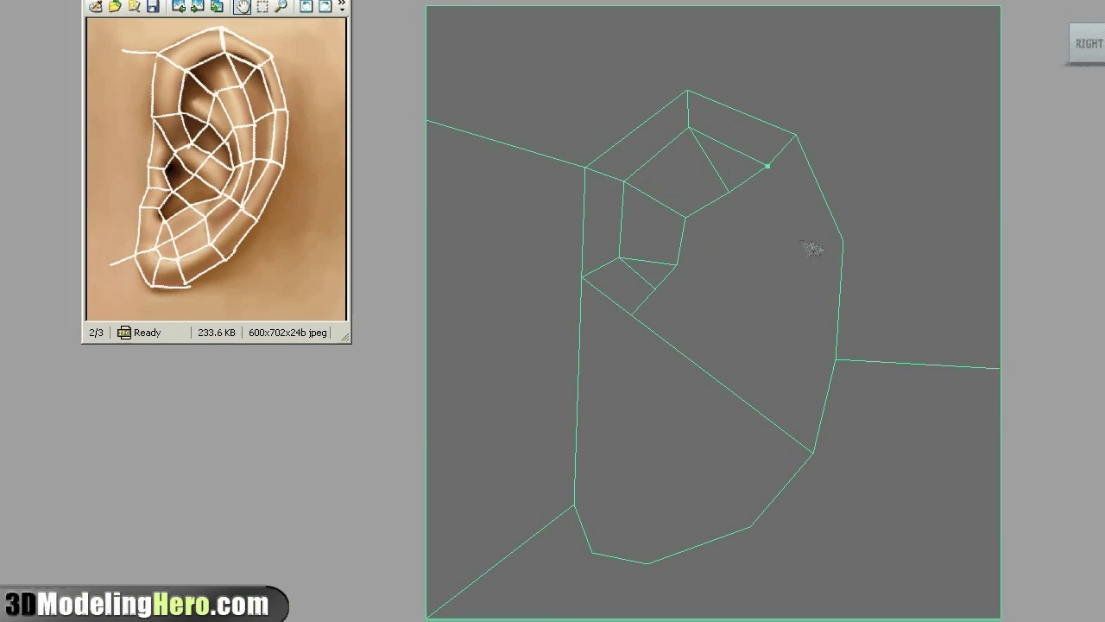
# - Continue the inner helix rim down the back of the ear and adjust its vertices to an even rim width
pyautogui.click(843, 241)
pyautogui.click(775, 363)
pyautogui.click(836, 359)
pyautogui.press('w')
pyautogui.moveTo(782, 288); pyautogui.dragTo(748, 288, button='right')
pyautogui.moveTo(771, 296); pyautogui.dragTo(805, 248)
pyautogui.moveTo(775, 362); pyautogui.dragTo(797, 358)
# - Split an edge line from the upper antihelix to the lower back of the helix rim and curve its vertices backward
pyautogui.click(728, 192)
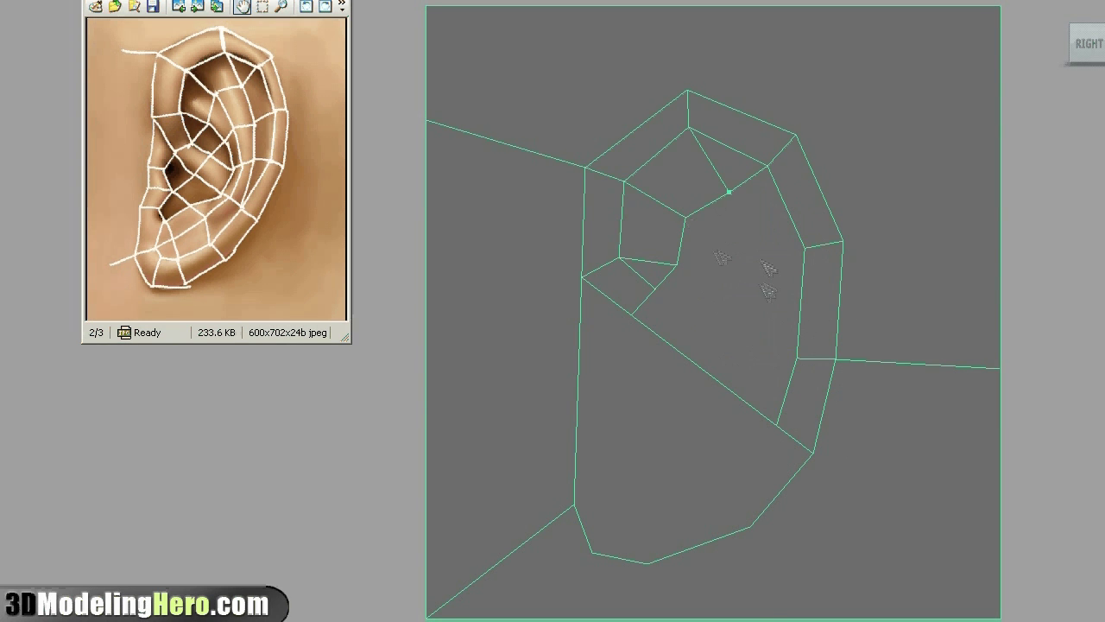
pyautogui.click(777, 425)
pyautogui.moveTo(743, 257); pyautogui.dragTo(770, 257)
pyautogui.moveTo(764, 357); pyautogui.dragTo(776, 357)
# - Split a second edge line down the inner side of the antihelix and reposition the neighbouring vertices
pyautogui.click(686, 217)
pyautogui.click(748, 404)
pyautogui.moveTo(707, 277); pyautogui.dragTo(734, 264)
pyautogui.moveTo(713, 311); pyautogui.dragTo(757, 348)
pyautogui.moveTo(797, 358); pyautogui.dragTo(808, 358)
pyautogui.moveTo(734, 263); pyautogui.dragTo(741, 276)
pyautogui.moveTo(631, 314); pyautogui.dragTo(629, 326)
# - Split crossing edges through the upper concha, from the antihelix to the long diagonal and from the helix root toward the back
pyautogui.click(740, 276)
pyautogui.click(680, 358)
pyautogui.moveTo(713, 259); pyautogui.dragTo(713, 286)
pyautogui.hotkey('ctrl', 'z')
pyautogui.click(677, 265)
pyautogui.click(720, 304)
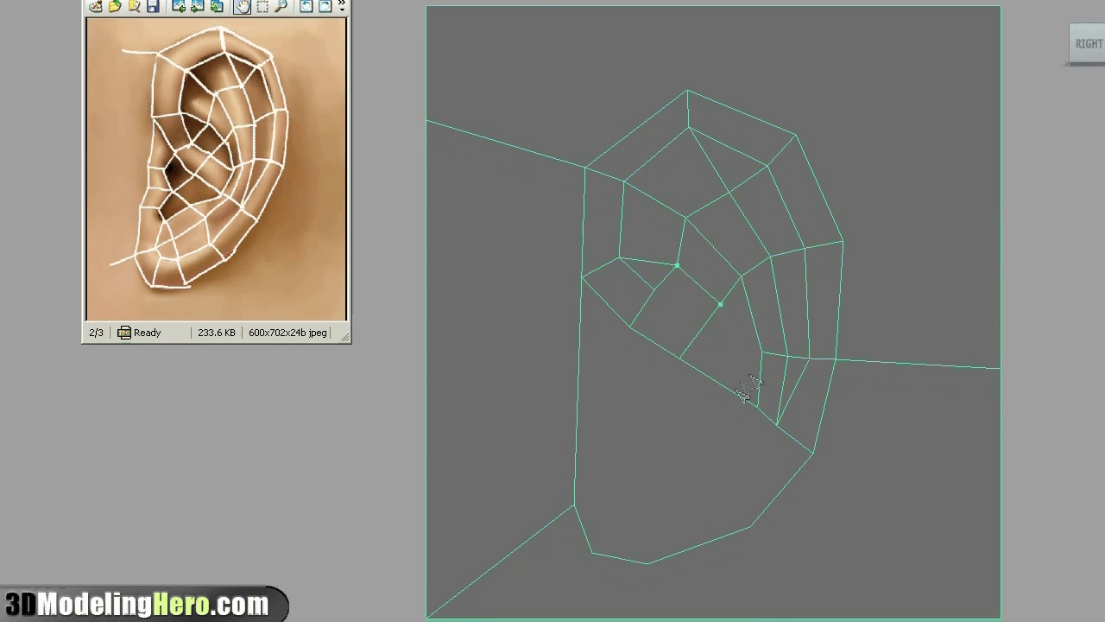
pyautogui.click(701, 333)
pyautogui.click(729, 352)
# - Reposition the vertices around the concha, helix root and lower antihelix to match the reference edge flow
pyautogui.moveTo(729, 352); pyautogui.dragTo(742, 348)
pyautogui.moveTo(582, 276); pyautogui.dragTo(581, 254)
pyautogui.moveTo(761, 352); pyautogui.dragTo(769, 352)
pyautogui.moveTo(685, 216); pyautogui.dragTo(690, 207)
pyautogui.moveTo(619, 257); pyautogui.dragTo(620, 235)
pyautogui.moveTo(677, 265); pyautogui.dragTo(673, 254)
pyautogui.moveTo(580, 254); pyautogui.dragTo(581, 246)
pyautogui.moveTo(777, 425); pyautogui.dragTo(789, 424)
# - Split an edge from the lower end of the antihelix to the front attachment point of the earlobe
pyautogui.press('F8')
pyautogui.click(758, 407)
pyautogui.click(574, 505)
pyautogui.press('Return')
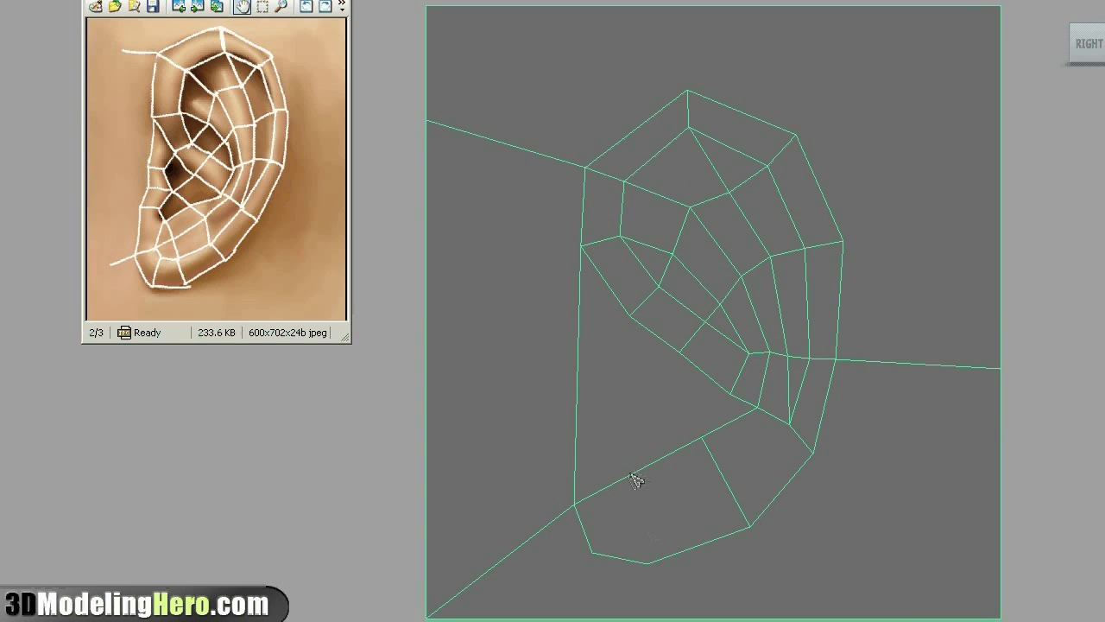
# - Carry the inner rim line through the earlobe up to the antihelix and adjust the lobe vertices
pyautogui.click(638, 522)
pyautogui.click(731, 490)
pyautogui.click(789, 424)
pyautogui.press('F8')
pyautogui.moveTo(731, 489); pyautogui.dragTo(737, 490)
pyautogui.moveTo(614, 505); pyautogui.dragTo(613, 525)
pyautogui.moveTo(628, 477); pyautogui.dragTo(631, 477)
pyautogui.press('F8')
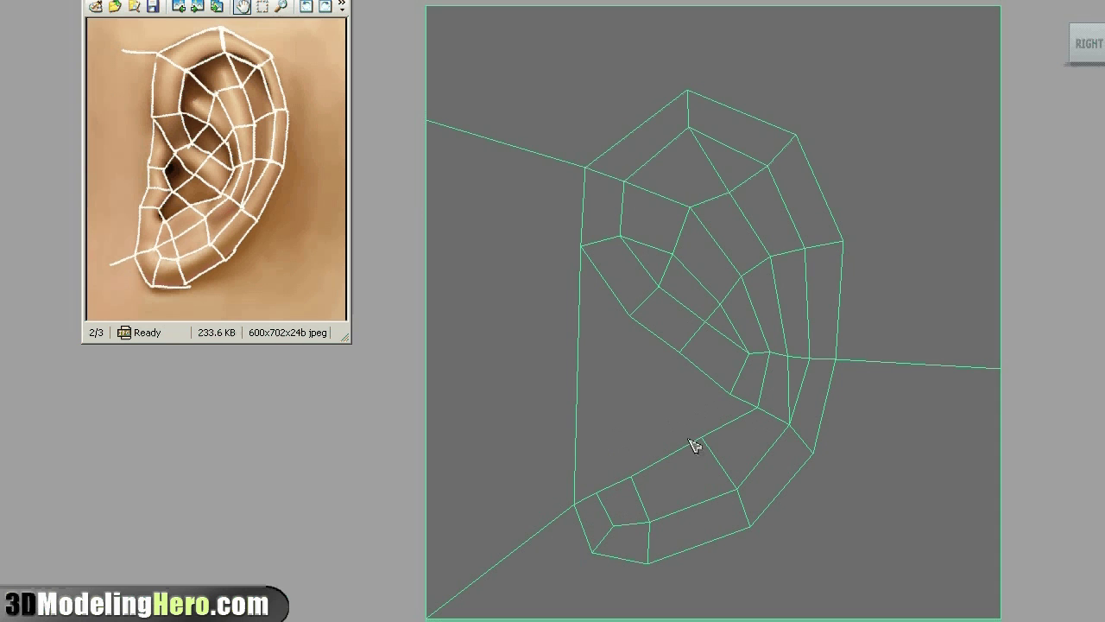
# - Split the open concha area up to the helix root and across to the front outline, and raise the junction vertex
pyautogui.click(623, 406)
pyautogui.click(630, 316)
pyautogui.click(578, 346)
pyautogui.moveTo(623, 406); pyautogui.dragTo(634, 372)
# - Split the remaining concha and tragus area into smaller faces following the reference wireframe
pyautogui.click(680, 353)
pyautogui.click(738, 392)
pyautogui.click(682, 419)
pyautogui.click(576, 449)
pyautogui.click(593, 423)
pyautogui.click(642, 393)
# - Reposition the tragus and lower concha vertices to follow the reference contour
pyautogui.press('F8')
pyautogui.moveTo(578, 346); pyautogui.dragTo(581, 336)
pyautogui.moveTo(575, 408); pyautogui.dragTo(571, 406)
pyautogui.moveTo(681, 419); pyautogui.dragTo(663, 402)
pyautogui.moveTo(738, 393); pyautogui.dragTo(733, 388)
pyautogui.click(773, 259)
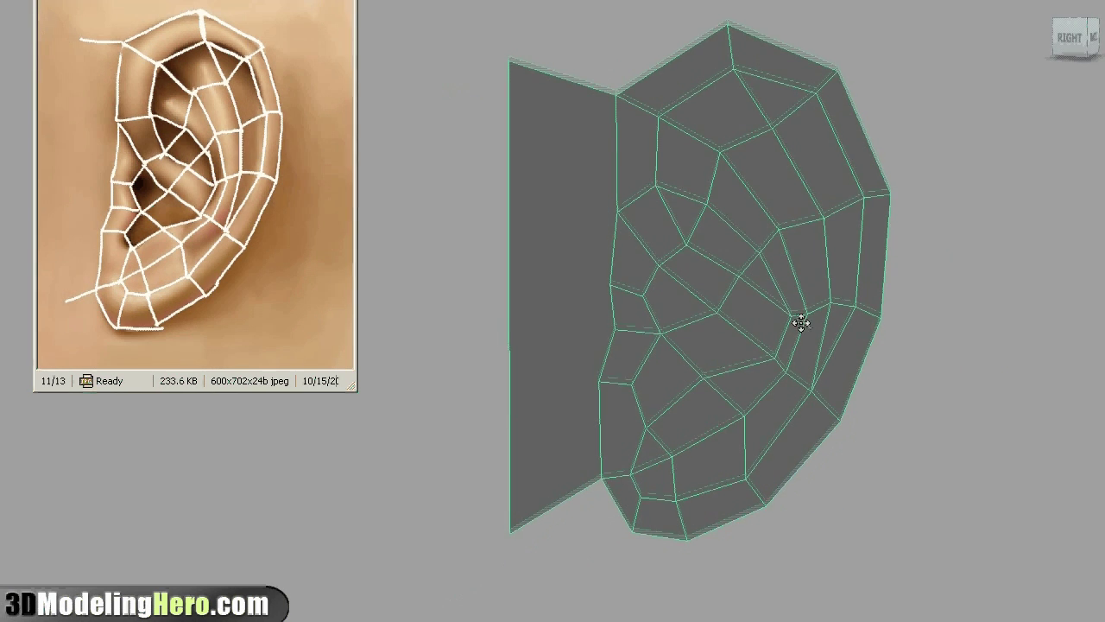
pyautogui.click(800, 338)
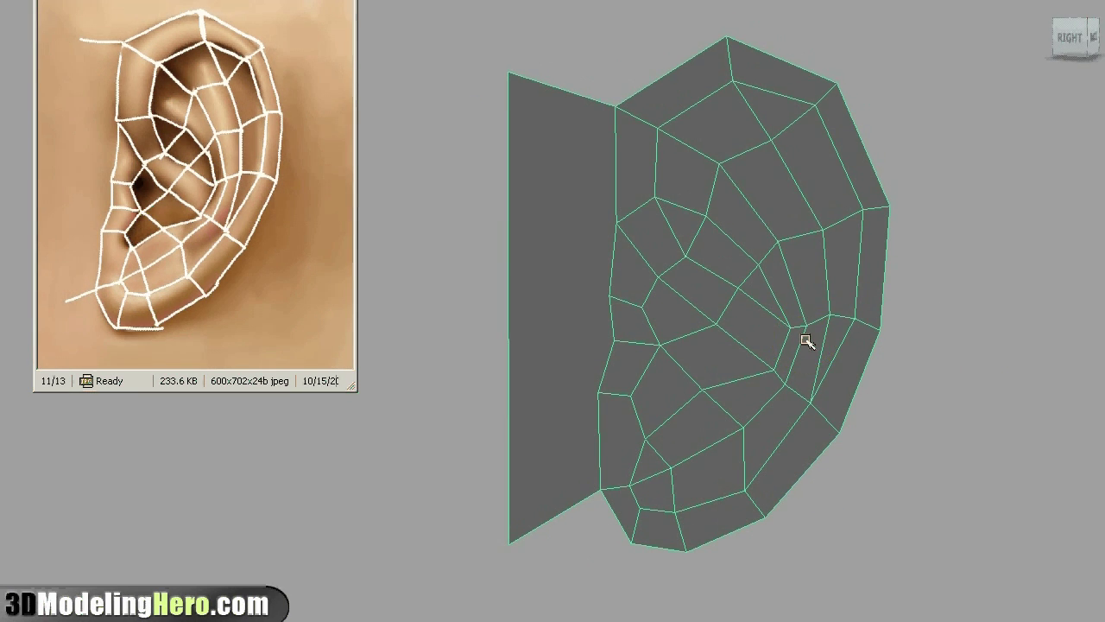
pyautogui.keyDown('alt'); pyautogui.moveTo(836, 317); pyautogui.dragTo(801, 321); pyautogui.keyUp('alt')
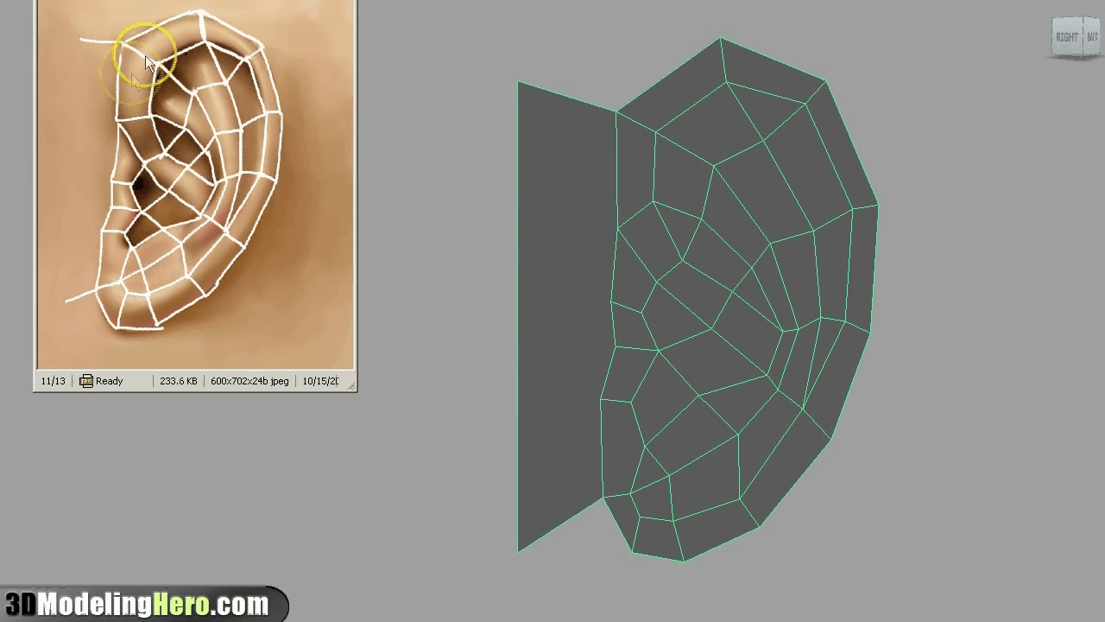
pyautogui.keyDown('alt'); pyautogui.moveTo(734, 229); pyautogui.dragTo(739, 234); pyautogui.keyUp('alt')
pyautogui.keyDown('alt'); pyautogui.moveTo(698, 257); pyautogui.dragTo(713, 252, button='right'); pyautogui.keyUp('alt')
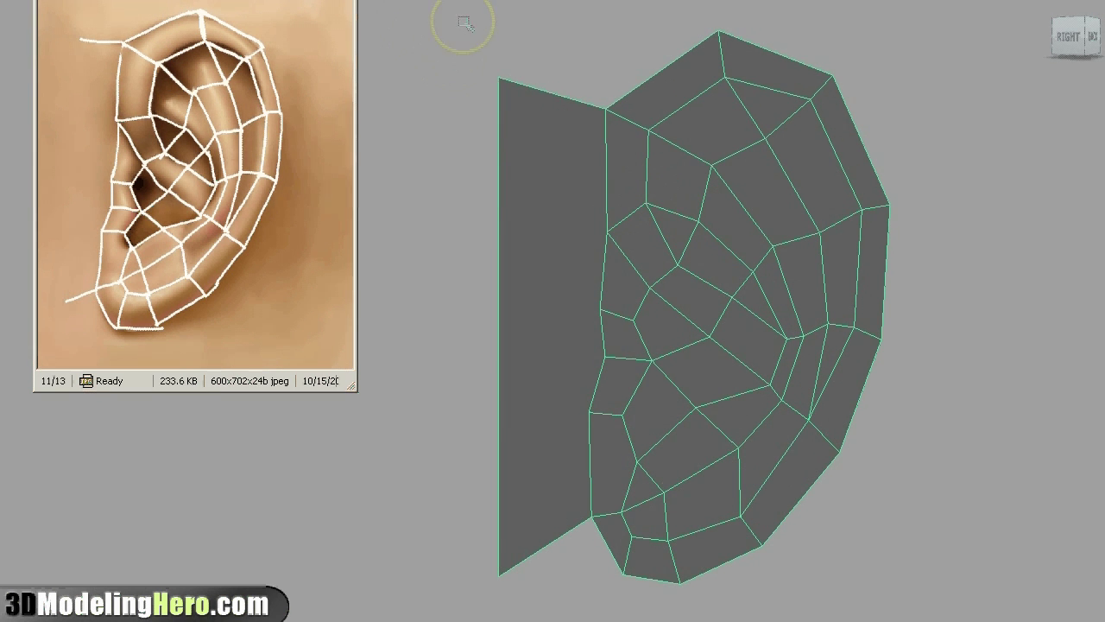
# - Split an extra edge line just inside the helix rim, from the concha over the top to the back of the ear
pyautogui.keyDown('alt'); pyautogui.moveTo(691, 248); pyautogui.dragTo(715, 259, button='right'); pyautogui.keyUp('alt')
pyautogui.keyDown('alt'); pyautogui.moveTo(713, 259); pyautogui.dragTo(748, 286); pyautogui.keyUp('alt')
pyautogui.moveTo(701, 258); pyautogui.dragTo(691, 254)
pyautogui.moveTo(673, 208); pyautogui.dragTo(672, 205)
pyautogui.click(672, 129)
pyautogui.click(756, 88)
pyautogui.click(820, 99)
pyautogui.moveTo(874, 213); pyautogui.dragTo(909, 206)
pyautogui.press('Return')
# - Push the vertices of the new line inside the helix inward to recess the area beneath the upper rim
pyautogui.press('w')
pyautogui.press('F9')
pyautogui.click(759, 85)
pyautogui.keyDown('shift'); pyautogui.moveTo(692, 120); pyautogui.dragTo(663, 139); pyautogui.keyUp('shift')
pyautogui.keyDown('shift'); pyautogui.moveTo(682, 184); pyautogui.dragTo(661, 211); pyautogui.keyUp('shift')
pyautogui.keyDown('shift'); pyautogui.moveTo(698, 244); pyautogui.dragTo(681, 262); pyautogui.keyUp('shift')
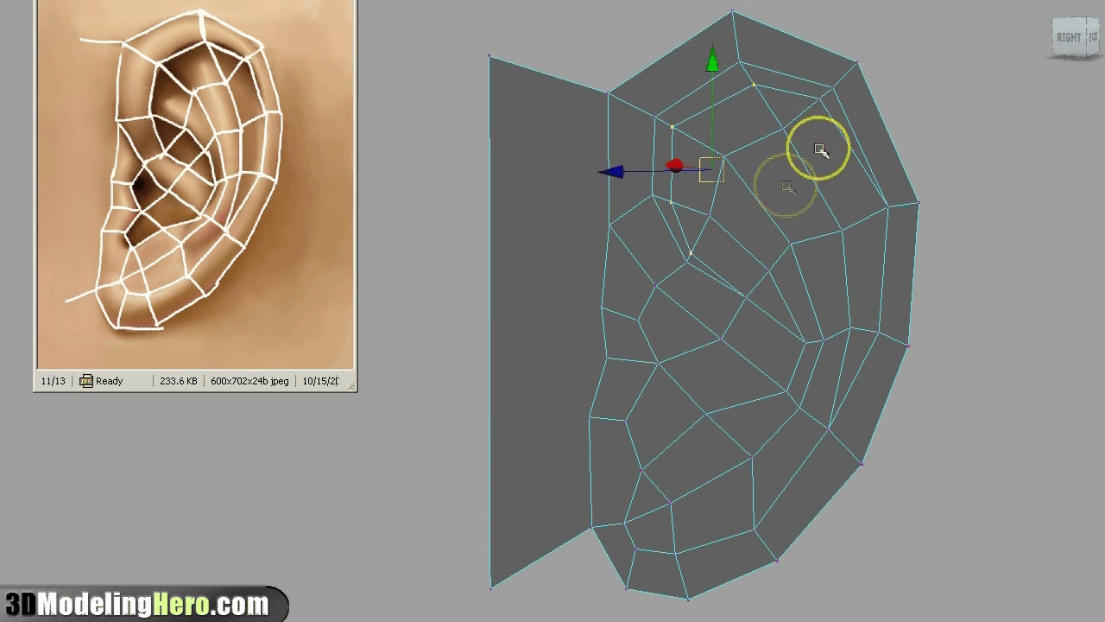
pyautogui.keyDown('shift'); pyautogui.click(819, 101); pyautogui.keyUp('shift')
pyautogui.keyDown('alt'); pyautogui.moveTo(860, 184); pyautogui.dragTo(651, 263); pyautogui.keyUp('alt')
pyautogui.moveTo(624, 299); pyautogui.dragTo(683, 257)
pyautogui.keyDown('alt'); pyautogui.moveTo(683, 256); pyautogui.dragTo(740, 251, button='right'); pyautogui.keyUp('alt')
pyautogui.moveTo(729, 177); pyautogui.dragTo(628, 195)
pyautogui.keyDown('alt'); pyautogui.moveTo(715, 245); pyautogui.dragTo(840, 240); pyautogui.keyUp('alt')
pyautogui.press('F8')
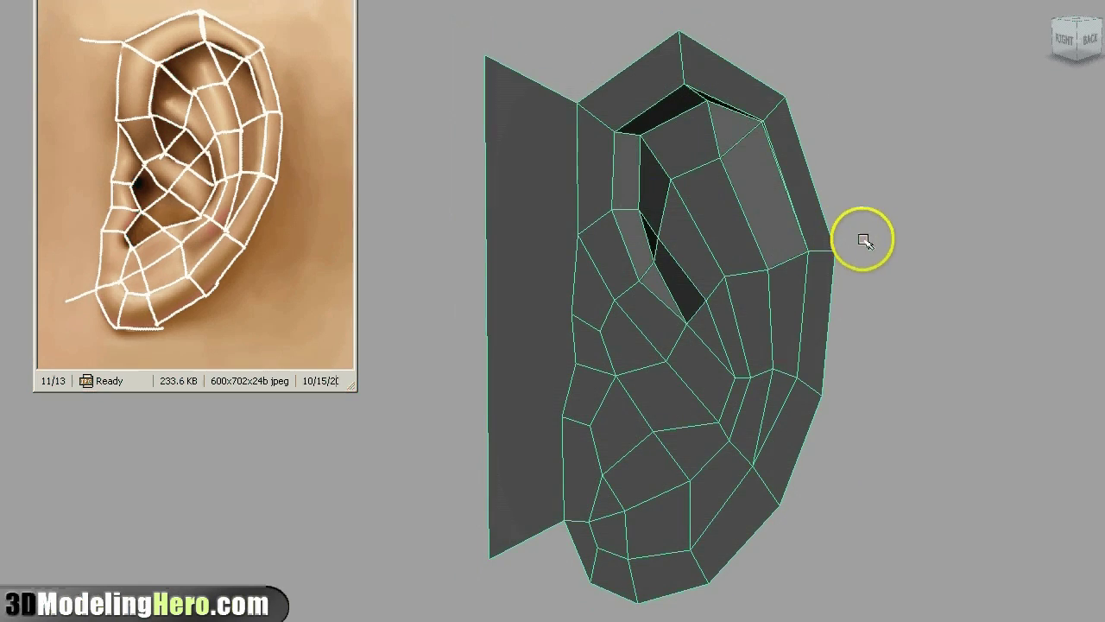
# - Examine the recessed helix in smooth preview and return to the unsmoothed mesh
pyautogui.press('3')
pyautogui.click(889, 235)
pyautogui.keyDown('alt'); pyautogui.moveTo(582, 308); pyautogui.dragTo(542, 298); pyautogui.keyUp('alt')
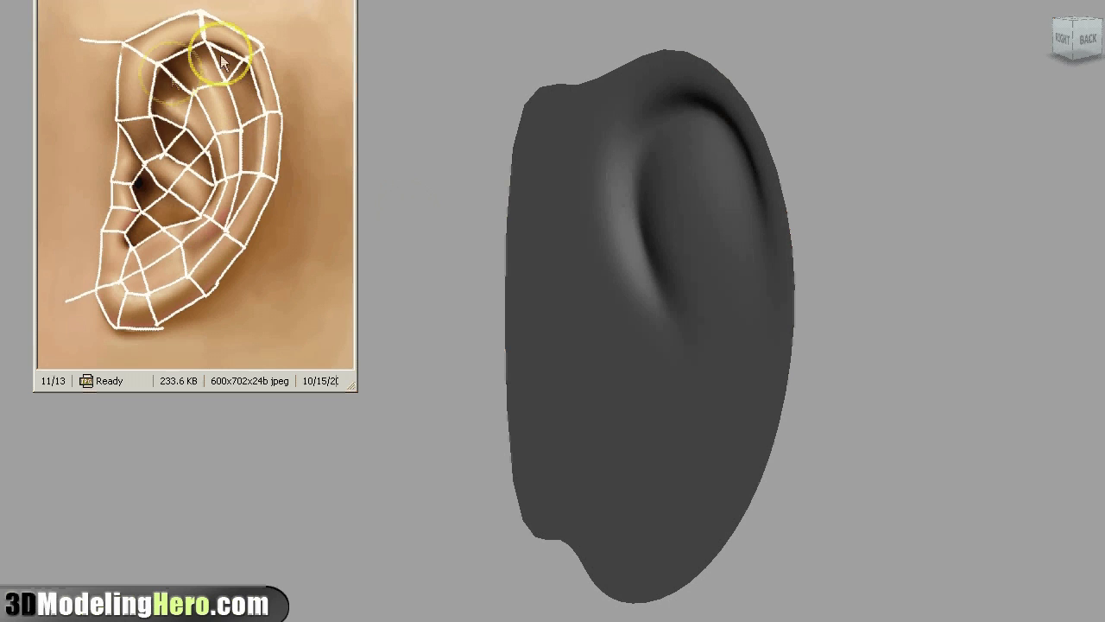
pyautogui.click(664, 178)
pyautogui.press('1')
pyautogui.keyDown('alt'); pyautogui.moveTo(695, 216); pyautogui.dragTo(710, 188); pyautogui.keyUp('alt')
pyautogui.keyDown('alt'); pyautogui.moveTo(710, 188); pyautogui.dragTo(694, 221, button='middle'); pyautogui.keyUp('alt')
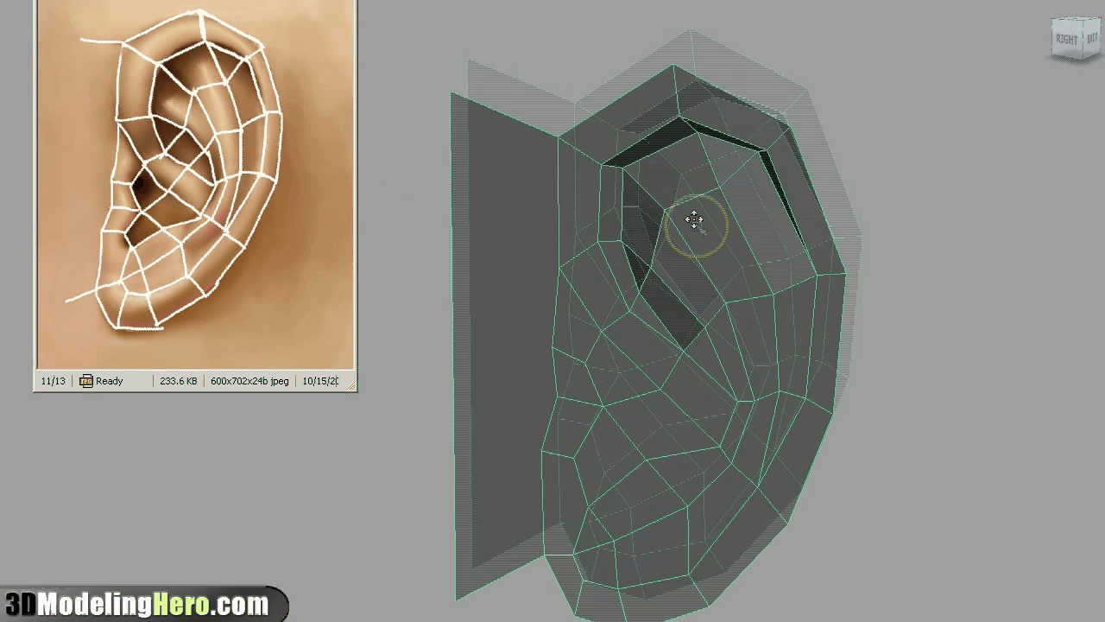
pyautogui.keyDown('alt'); pyautogui.moveTo(694, 222); pyautogui.dragTo(708, 257, button='right'); pyautogui.keyUp('alt')
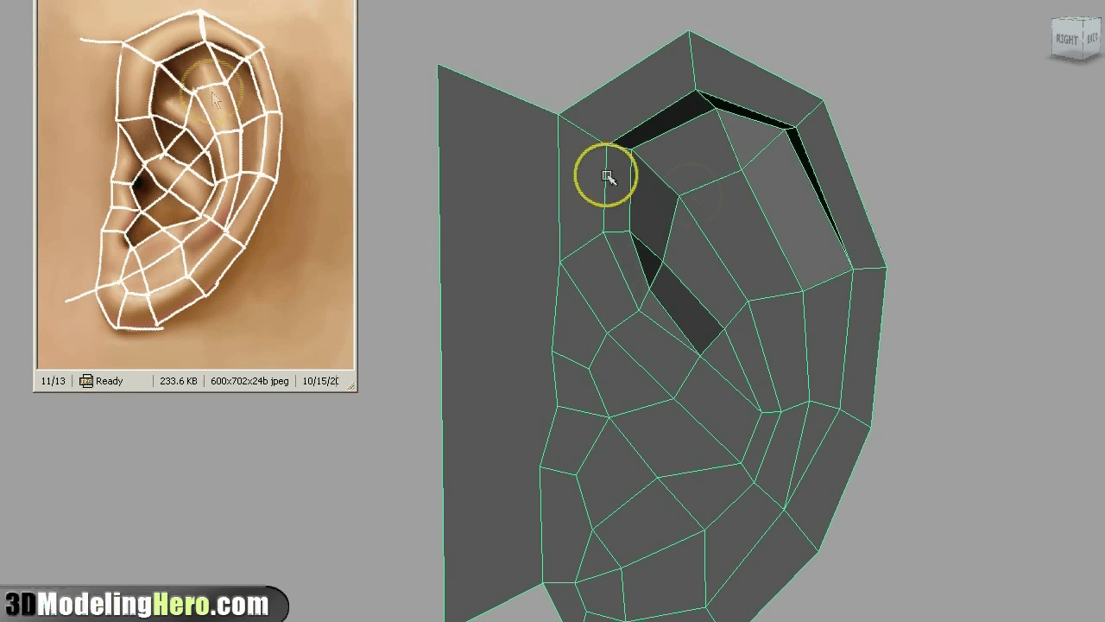
# - Adjust the depth of the upper front vertex inside the helix and split an edge across the inner face above it
pyautogui.keyDown('alt'); pyautogui.moveTo(664, 176); pyautogui.dragTo(546, 148); pyautogui.keyUp('alt')
pyautogui.keyDown('alt'); pyautogui.moveTo(607, 185); pyautogui.dragTo(723, 195); pyautogui.keyUp('alt')
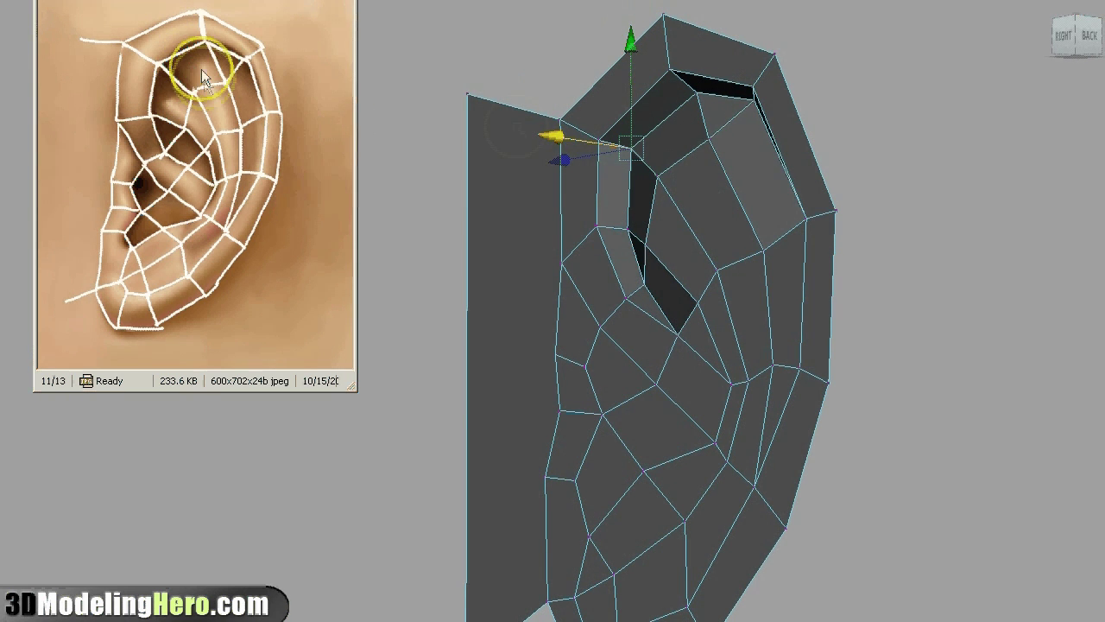
pyautogui.keyDown('alt'); pyautogui.moveTo(649, 139); pyautogui.dragTo(699, 156); pyautogui.keyUp('alt')
pyautogui.press('F8')
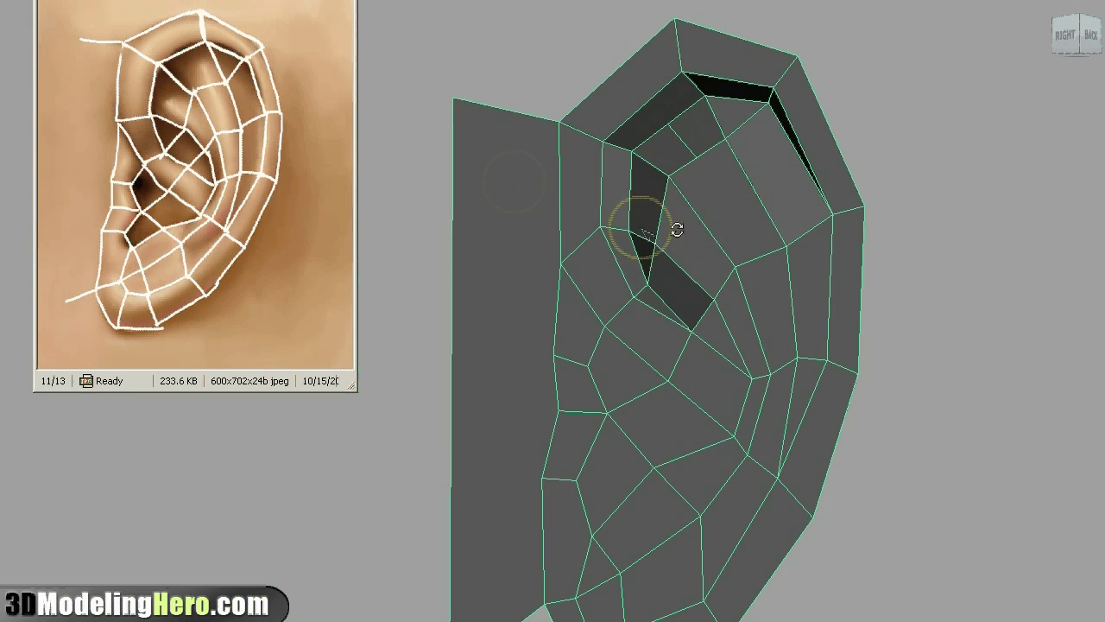
# - Split an edge across the front inner face and pull the two new vertices beside the helix outward to raise the antihelix branches
pyautogui.keyDown('alt'); pyautogui.moveTo(676, 230); pyautogui.dragTo(708, 228); pyautogui.keyUp('alt')
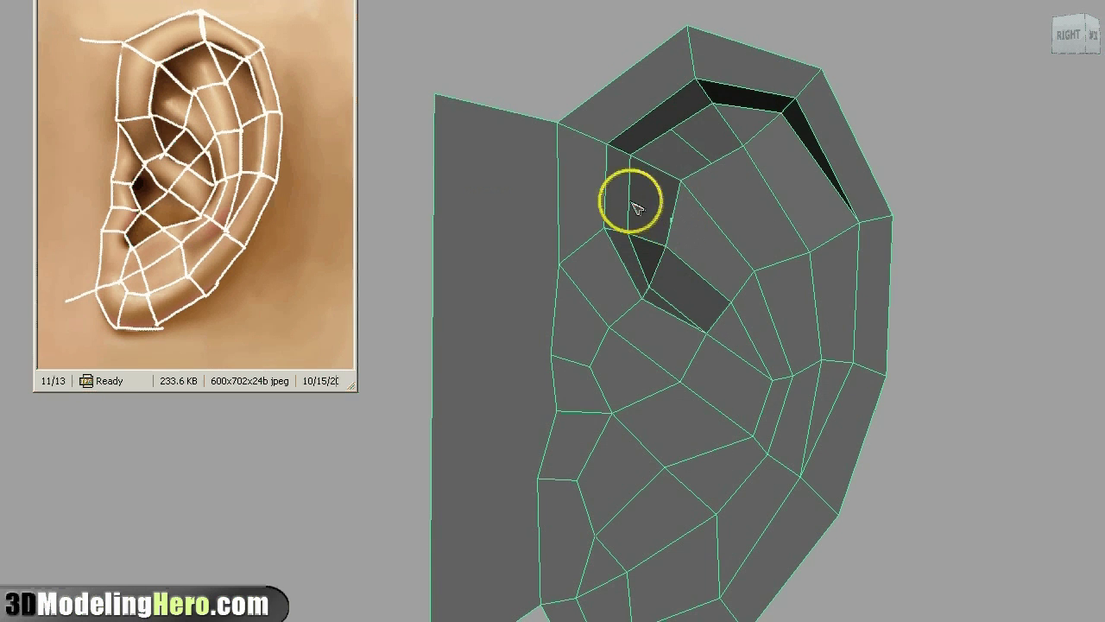
pyautogui.keyDown('alt'); pyautogui.moveTo(666, 213); pyautogui.dragTo(734, 211, button='right'); pyautogui.keyUp('alt')
pyautogui.keyDown('alt'); pyautogui.moveTo(752, 200); pyautogui.dragTo(750, 226, button='middle'); pyautogui.keyUp('alt')
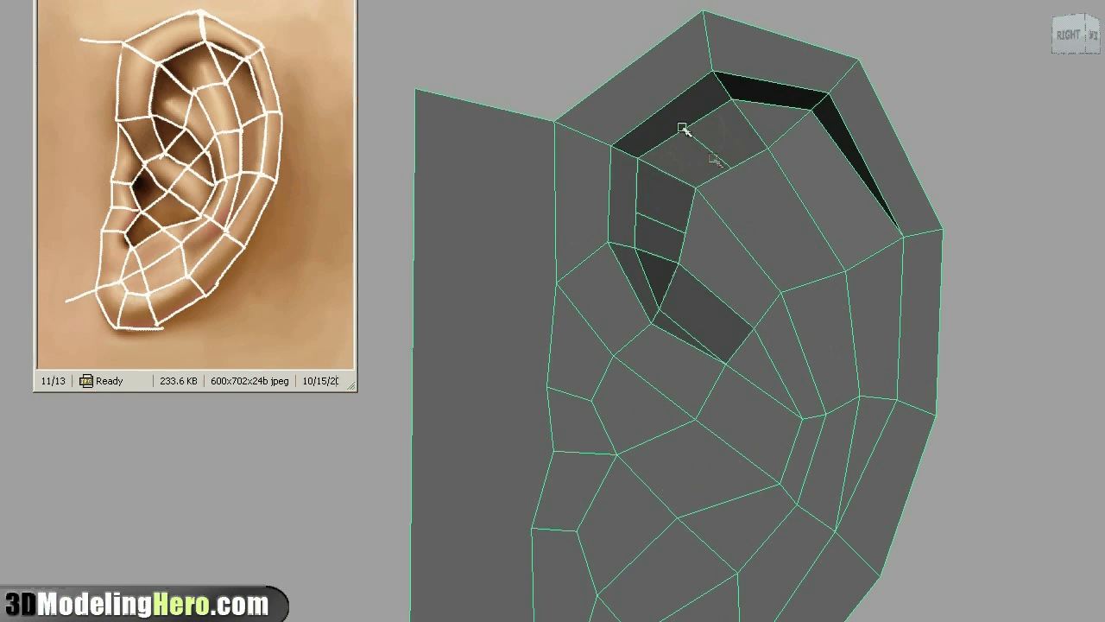
pyautogui.keyDown('shift'); pyautogui.click(643, 207); pyautogui.keyUp('shift')
pyautogui.keyDown('alt'); pyautogui.moveTo(744, 226); pyautogui.dragTo(604, 231); pyautogui.keyUp('alt')
pyautogui.moveTo(561, 158); pyautogui.dragTo(529, 156)
pyautogui.keyDown('alt'); pyautogui.moveTo(570, 215); pyautogui.dragTo(734, 231); pyautogui.keyUp('alt')
pyautogui.keyDown('alt'); pyautogui.moveTo(777, 236); pyautogui.dragTo(748, 242, button='right'); pyautogui.keyUp('alt')
pyautogui.press('F8')
# - Examine the raised antihelix branches in smooth preview from several angles and return to the unsmoothed mesh
pyautogui.press('3')
pyautogui.click(975, 232)
pyautogui.keyDown('alt'); pyautogui.moveTo(821, 327); pyautogui.dragTo(746, 332); pyautogui.keyUp('alt')
pyautogui.keyDown('alt'); pyautogui.moveTo(745, 331); pyautogui.dragTo(700, 331, button='right'); pyautogui.keyUp('alt')
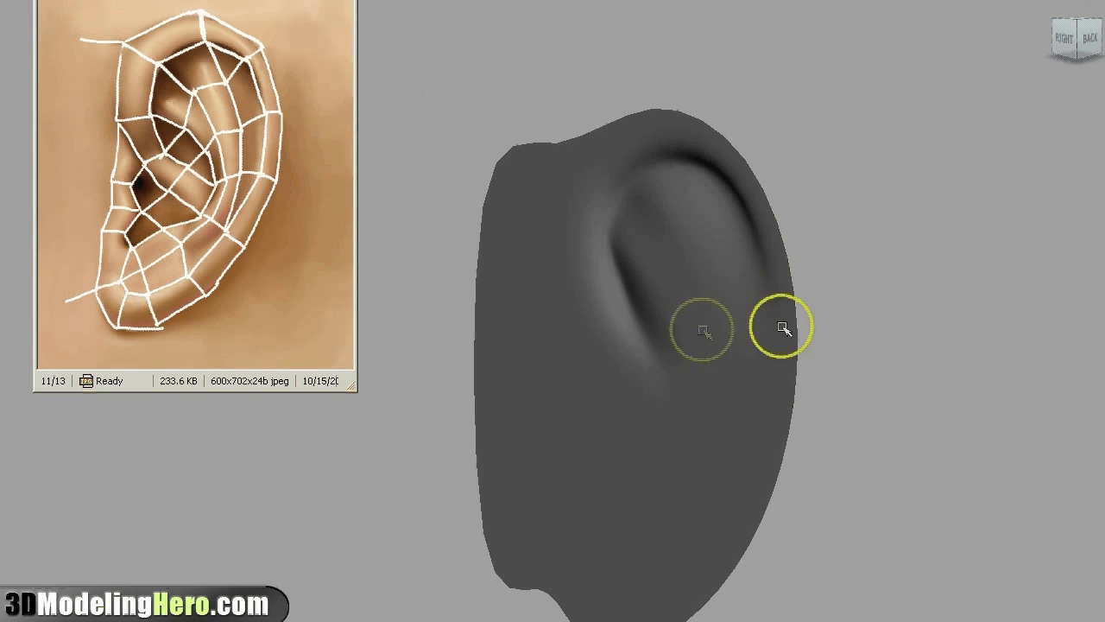
pyautogui.moveTo(641, 179)
pyautogui.keyDown('alt'); pyautogui.mouseDown()
pyautogui.moveTo(653, 221)
pyautogui.moveTo(637, 196)
pyautogui.mouseUp(); pyautogui.keyUp('alt')
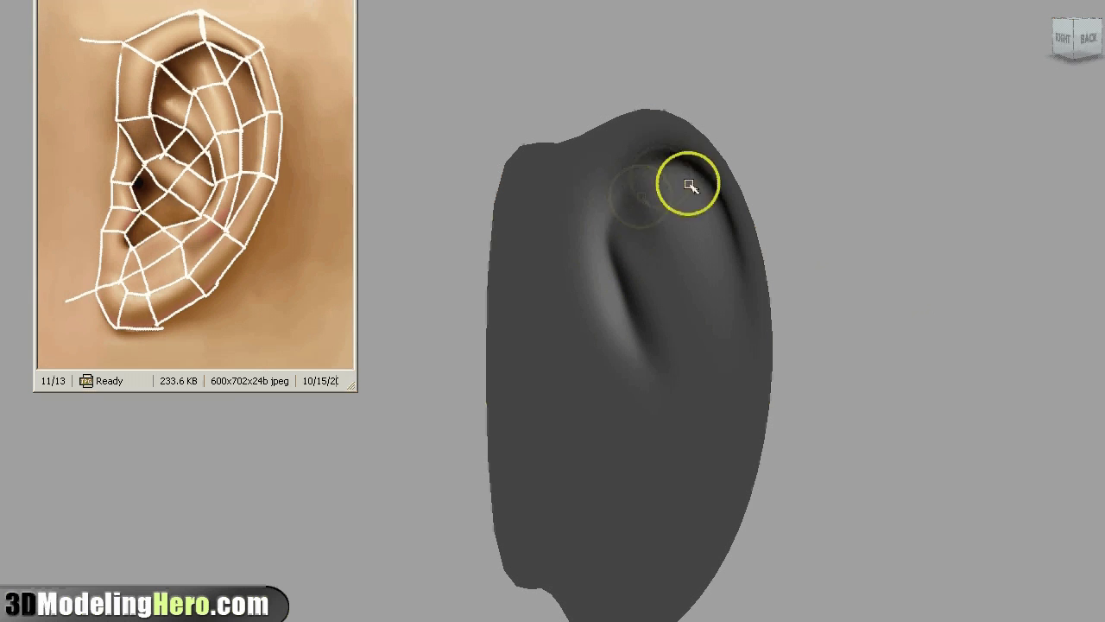
pyautogui.keyDown('alt'); pyautogui.moveTo(710, 255); pyautogui.dragTo(597, 286); pyautogui.keyUp('alt')
pyautogui.moveTo(597, 286)
pyautogui.keyDown('alt'); pyautogui.mouseDown(button='right')
pyautogui.moveTo(688, 288)
pyautogui.moveTo(711, 258)
pyautogui.moveTo(704, 225)
pyautogui.mouseUp(button='right'); pyautogui.keyUp('alt')
pyautogui.click(710, 257)
pyautogui.press('1')
# - Reposition the antihelix vertices inside the upper ear around the point where the two branches meet
pyautogui.moveTo(721, 227)
pyautogui.keyDown('alt'); pyautogui.mouseDown()
pyautogui.moveTo(719, 181)
pyautogui.moveTo(671, 202)
pyautogui.mouseUp(); pyautogui.keyUp('alt')
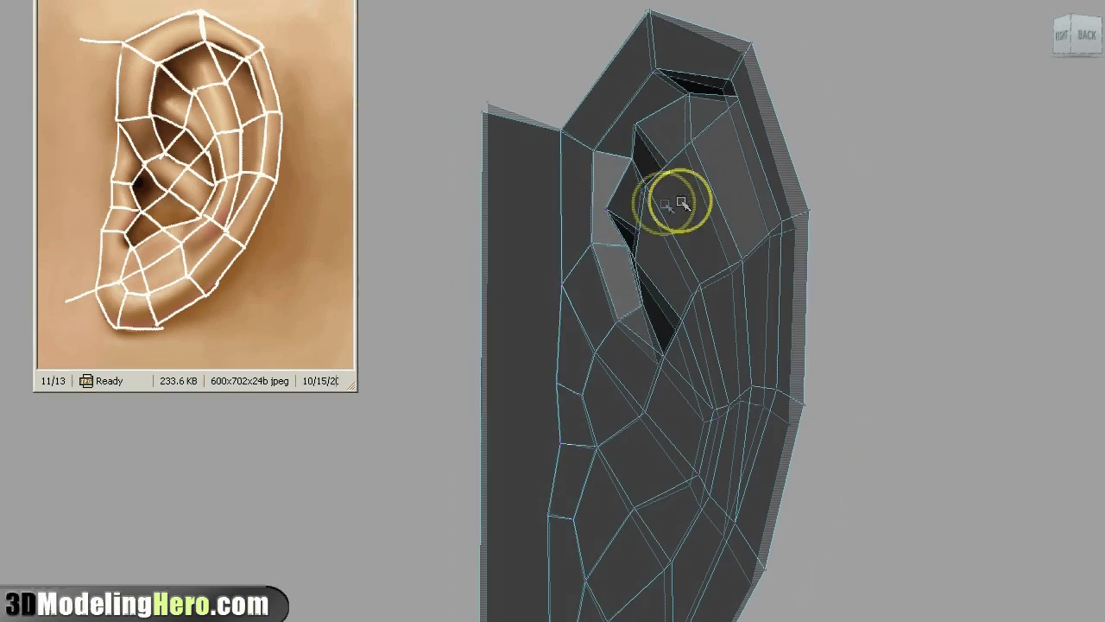
pyautogui.click(650, 112)
pyautogui.keyDown('alt'); pyautogui.moveTo(648, 125); pyautogui.dragTo(612, 128); pyautogui.keyUp('alt')
pyautogui.keyDown('alt'); pyautogui.moveTo(637, 199); pyautogui.dragTo(699, 220); pyautogui.keyUp('alt')
pyautogui.click(678, 187)
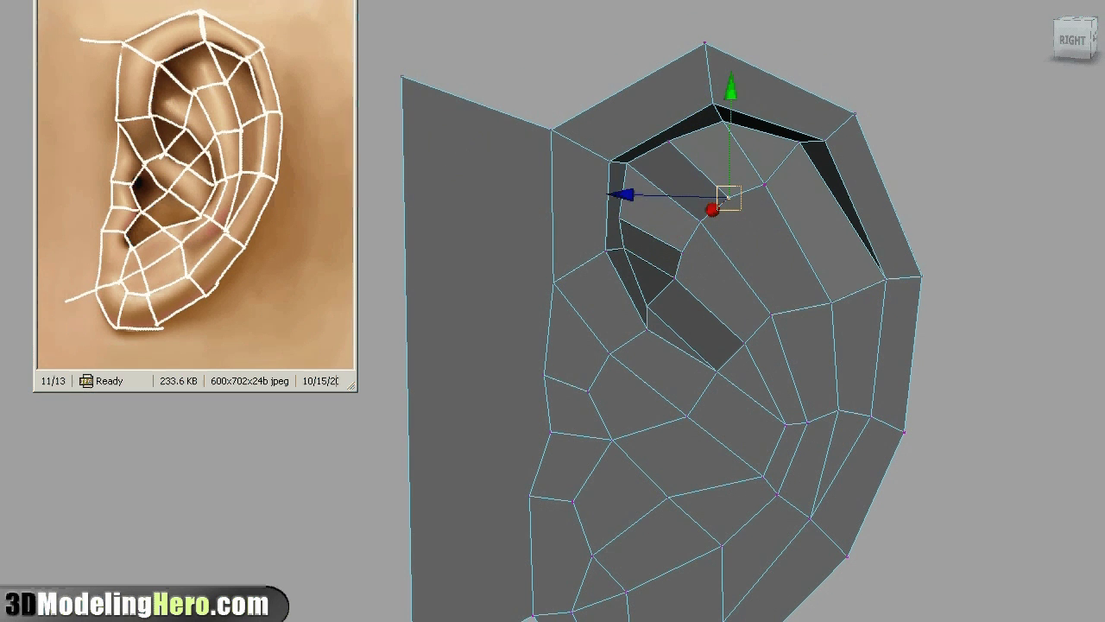
# - Split an edge from the vertex where the upper antihelix branch ends down through the two edges below it
pyautogui.moveTo(730, 191); pyautogui.dragTo(654, 224)
pyautogui.moveTo(771, 256)
pyautogui.mouseDown()
pyautogui.moveTo(810, 294)
pyautogui.moveTo(801, 306)
pyautogui.mouseUp()
pyautogui.click(822, 417)
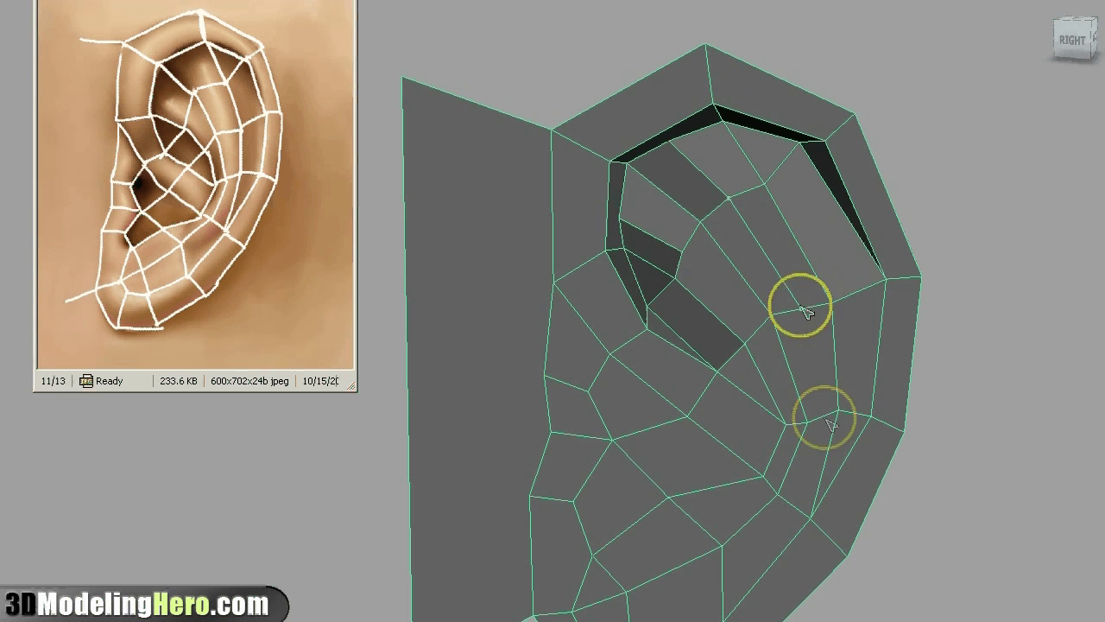
pyautogui.rightClick(792, 355)
# - Split a second edge along the lower antihelix branch, from its front end down toward the point where the branches meet
pyautogui.click(691, 238)
pyautogui.click(763, 334)
pyautogui.moveTo(786, 374); pyautogui.dragTo(792, 384)
pyautogui.rightClick(784, 346)
# - Push the vertex at the lower end of the new lower-branch edge slightly inward in depth
pyautogui.keyDown('alt'); pyautogui.moveTo(770, 306); pyautogui.dragTo(706, 296); pyautogui.keyUp('alt')
pyautogui.keyDown('alt'); pyautogui.moveTo(703, 285); pyautogui.dragTo(711, 303, button='right'); pyautogui.keyUp('alt')
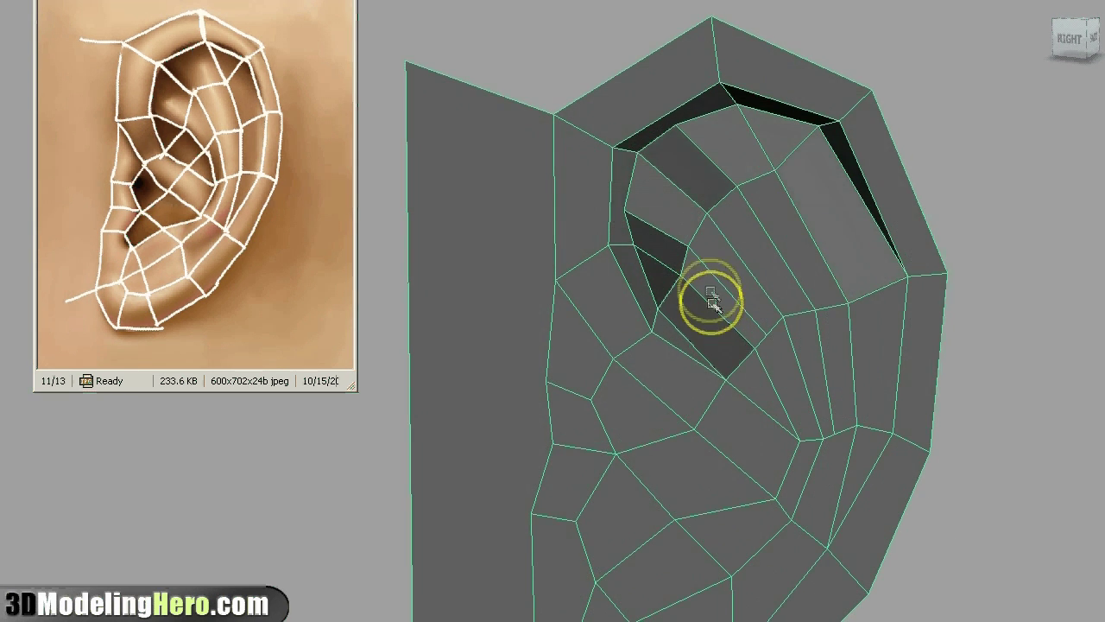
pyautogui.press('w')
pyautogui.keyDown('alt'); pyautogui.moveTo(708, 292); pyautogui.dragTo(647, 297); pyautogui.keyUp('alt')
pyautogui.press('w')
pyautogui.click(690, 368)
pyautogui.keyDown('alt'); pyautogui.moveTo(689, 368); pyautogui.dragTo(661, 376); pyautogui.keyUp('alt')
pyautogui.moveTo(592, 380); pyautogui.dragTo(603, 379)
# - Select two vertices along the split between the antihelix branches and push them inward together
pyautogui.click(697, 204)
pyautogui.keyDown('alt'); pyautogui.moveTo(711, 226); pyautogui.dragTo(663, 236); pyautogui.keyUp('alt')
pyautogui.click(628, 182)
pyautogui.keyDown('shift'); pyautogui.click(636, 331); pyautogui.keyUp('shift')
pyautogui.moveTo(567, 262); pyautogui.dragTo(581, 257)
# - Push the selection behind the upper antihelix branch inward to deepen the groove beside the helix
pyautogui.keyDown('alt'); pyautogui.moveTo(720, 232); pyautogui.dragTo(783, 204); pyautogui.keyUp('alt')
pyautogui.keyDown('shift'); pyautogui.moveTo(837, 337); pyautogui.dragTo(801, 300); pyautogui.keyUp('shift')
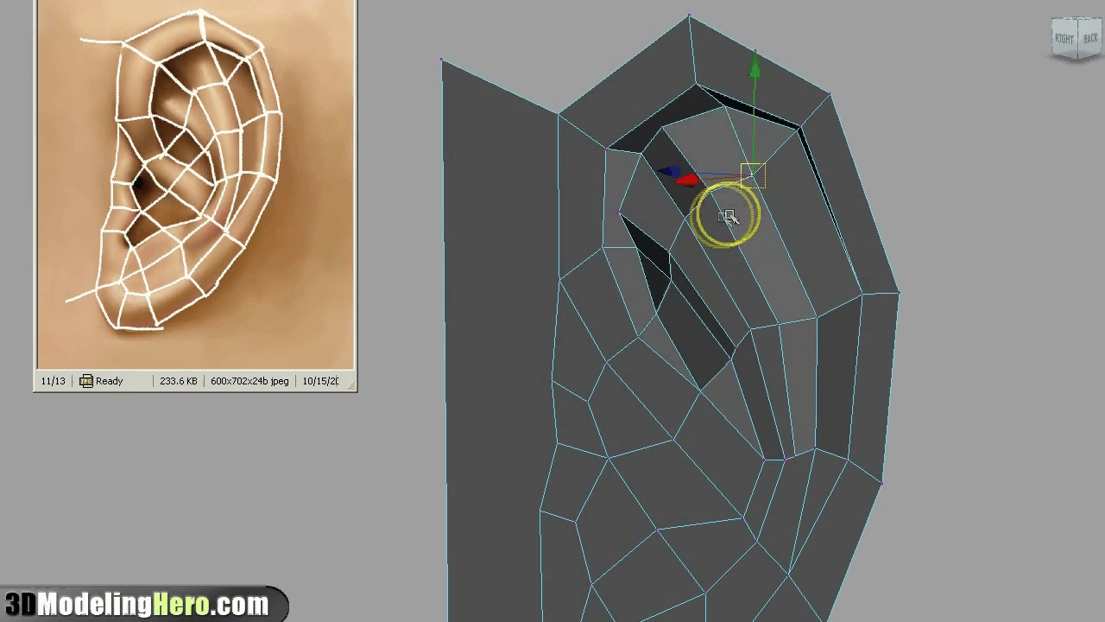
pyautogui.keyDown('alt'); pyautogui.moveTo(668, 198); pyautogui.dragTo(641, 201); pyautogui.keyUp('alt')
pyautogui.moveTo(620, 207); pyautogui.dragTo(643, 207)
pyautogui.keyDown('alt'); pyautogui.moveTo(656, 207); pyautogui.dragTo(730, 220); pyautogui.keyUp('alt')
pyautogui.press('F8')
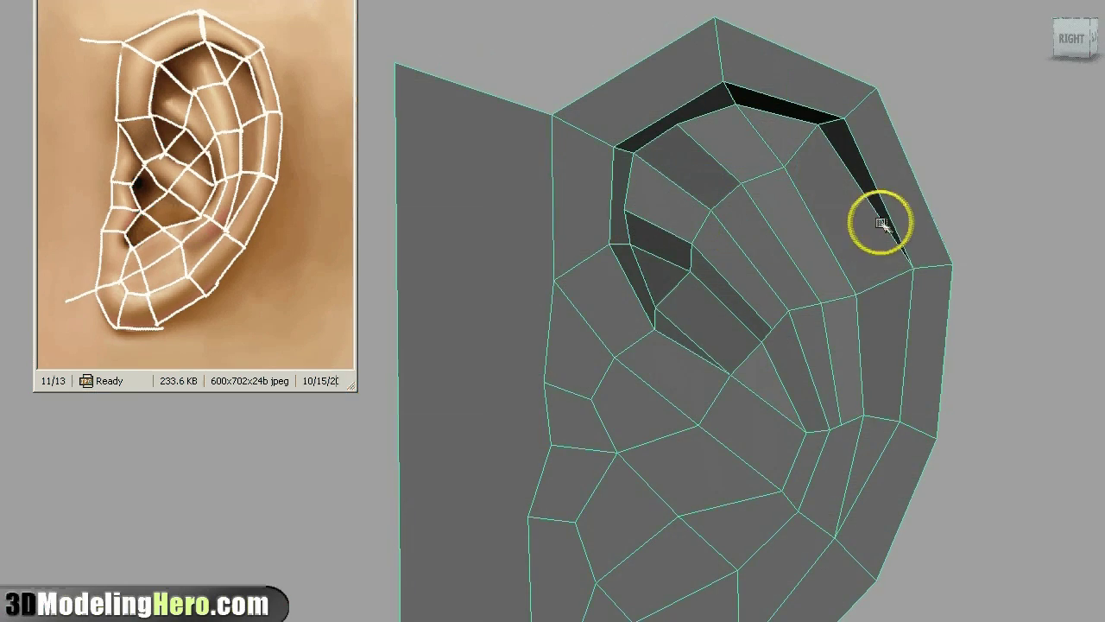
# - Examine the antihelix branches in smooth preview from an angle, compare them with the reference, and return to the unsmoothed mesh
pyautogui.press('3')
pyautogui.click(974, 208)
pyautogui.keyDown('alt'); pyautogui.moveTo(841, 286); pyautogui.dragTo(663, 250); pyautogui.keyUp('alt')
pyautogui.scroll(-1, 660, 295)
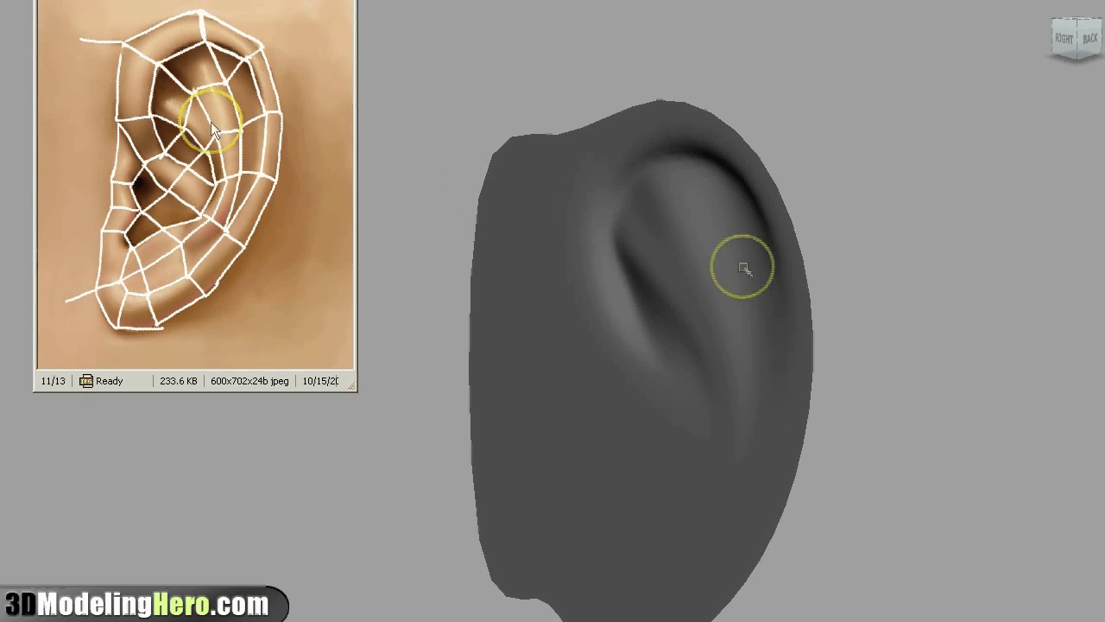
pyautogui.click(700, 256)
pyautogui.press('1')
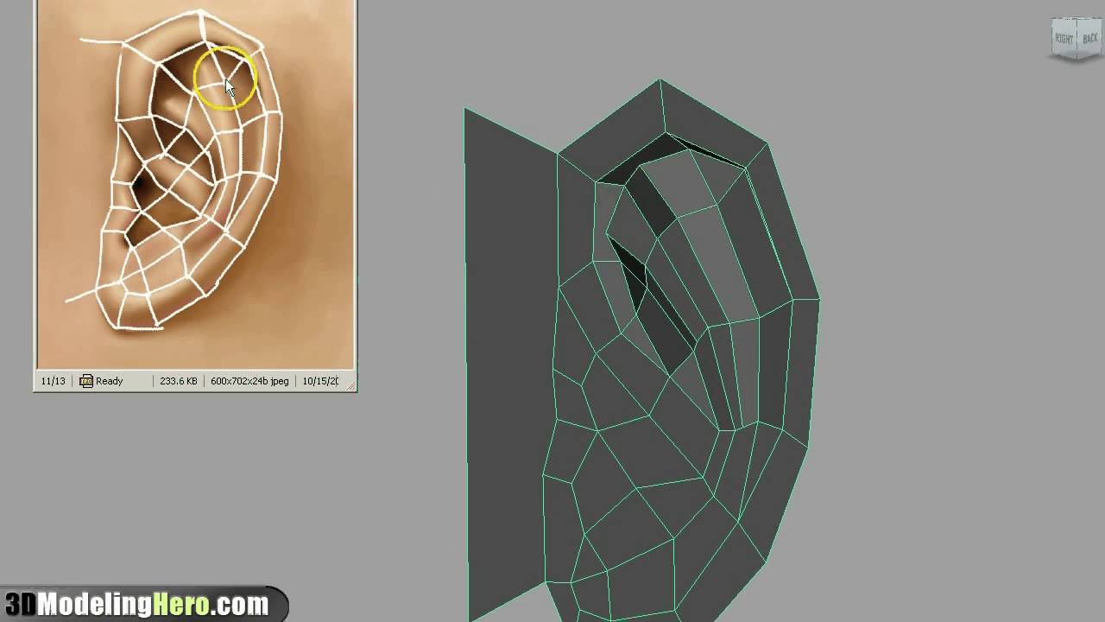
# - Split short edges from the front upper antihelix vertices across the helix's inner wall and reposition the new rim vertices to round it
pyautogui.keyDown('alt'); pyautogui.moveTo(614, 192); pyautogui.dragTo(619, 199); pyautogui.keyUp('alt')
pyautogui.keyDown('alt'); pyautogui.moveTo(619, 199); pyautogui.dragTo(685, 205, button='right'); pyautogui.keyUp('alt')
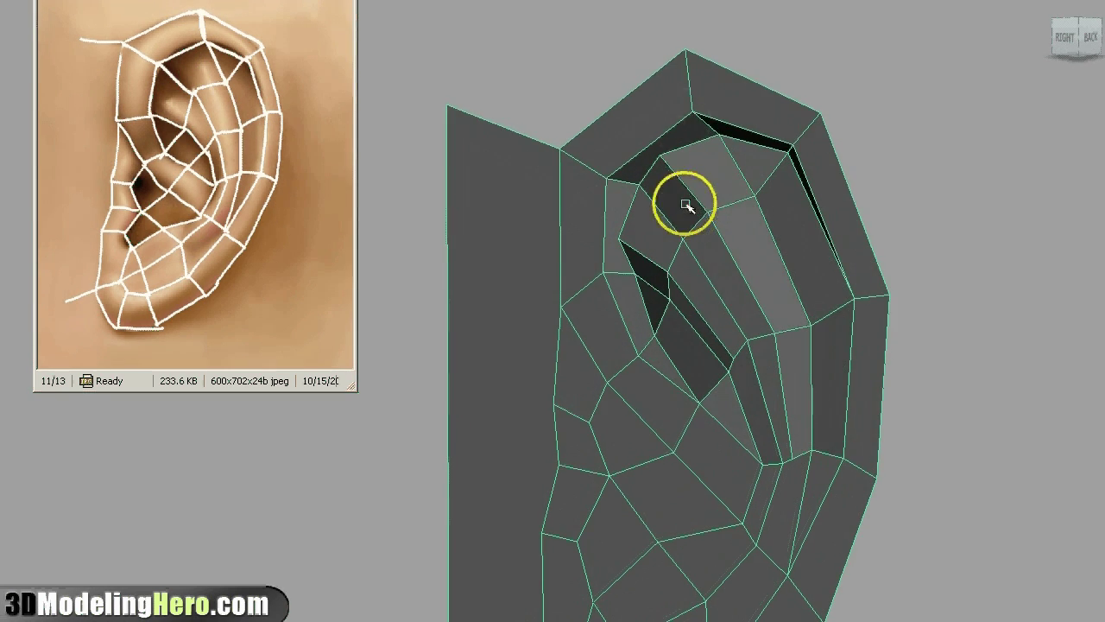
pyautogui.keyDown('alt'); pyautogui.moveTo(691, 142); pyautogui.dragTo(705, 112); pyautogui.keyUp('alt')
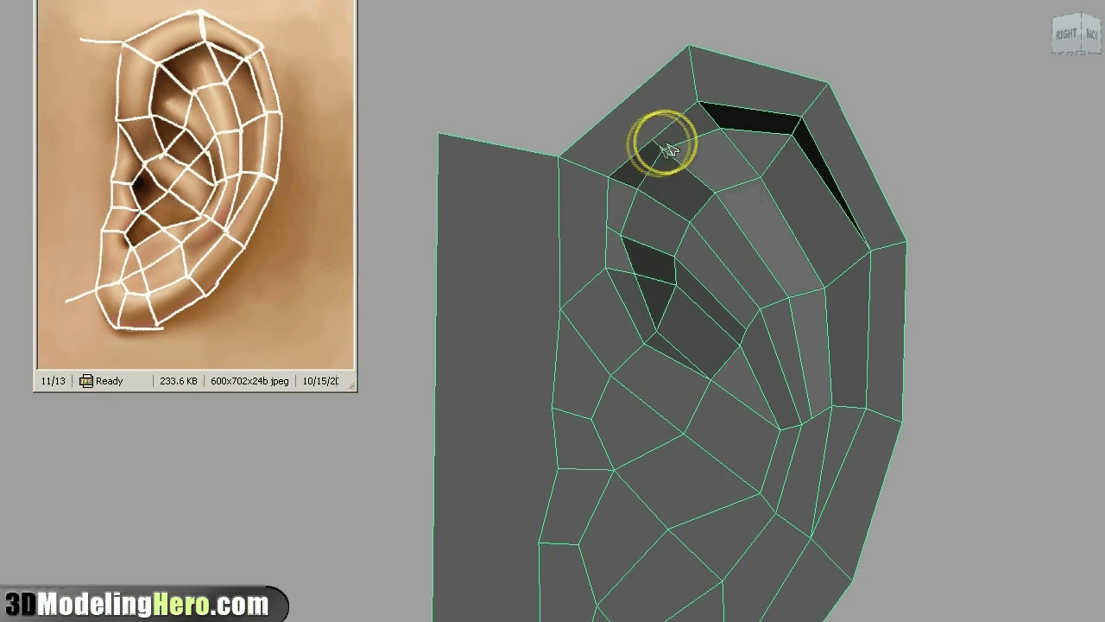
pyautogui.moveTo(660, 148); pyautogui.dragTo(605, 149, button='right')
pyautogui.keyDown('alt'); pyautogui.moveTo(679, 168); pyautogui.dragTo(708, 183); pyautogui.keyUp('alt')
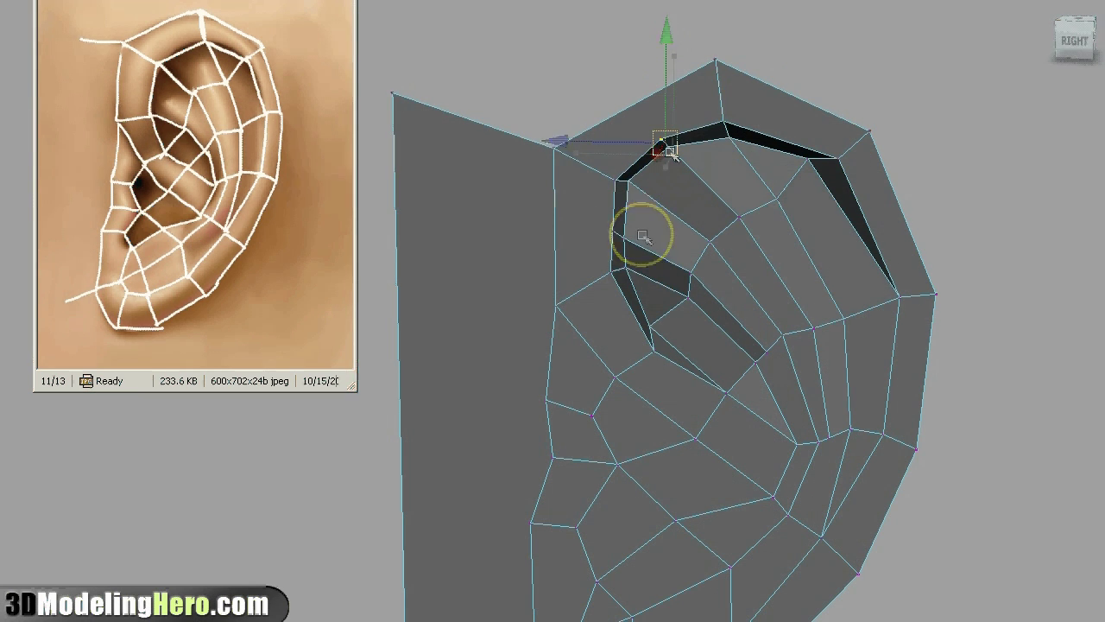
pyautogui.keyDown('alt'); pyautogui.moveTo(723, 230); pyautogui.dragTo(596, 226); pyautogui.keyUp('alt')
pyautogui.click(687, 245)
pyautogui.keyDown('alt'); pyautogui.moveTo(714, 268); pyautogui.dragTo(596, 250); pyautogui.keyUp('alt')
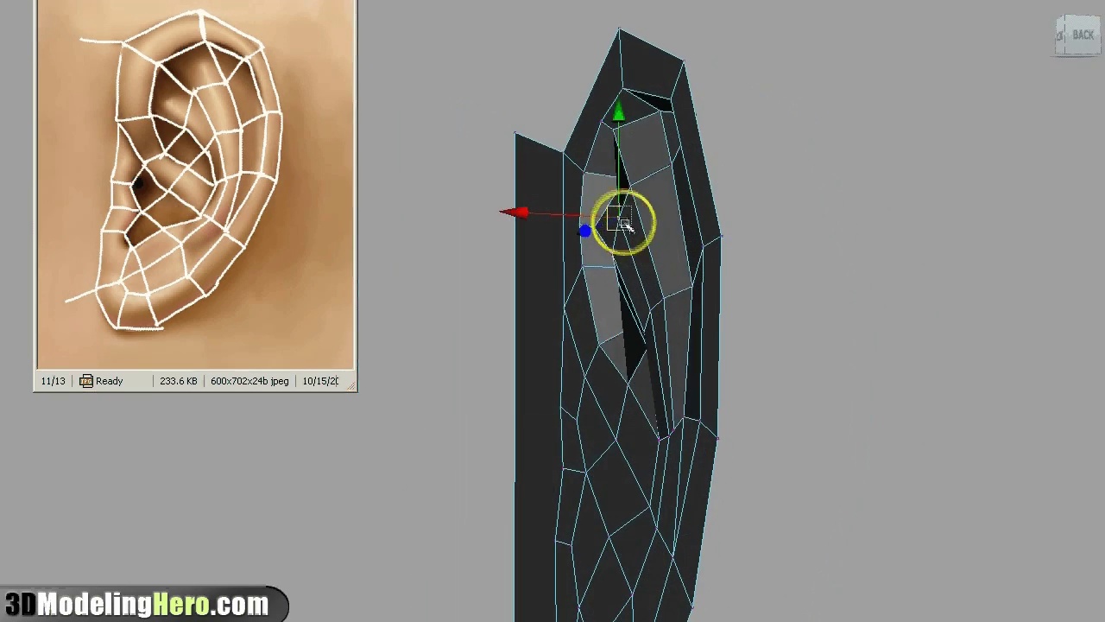
pyautogui.keyDown('alt'); pyautogui.moveTo(644, 223); pyautogui.dragTo(789, 272); pyautogui.keyUp('alt')
pyautogui.press('F8')
# - Examine the rounded inner helix rim in smooth preview and on the unsmoothed mesh from several angles
pyautogui.press('3')
pyautogui.click(976, 293)
pyautogui.keyDown('alt'); pyautogui.moveTo(843, 363); pyautogui.dragTo(634, 389); pyautogui.keyUp('alt')
pyautogui.keyDown('alt'); pyautogui.moveTo(634, 389); pyautogui.dragTo(784, 386, button='right'); pyautogui.keyUp('alt')
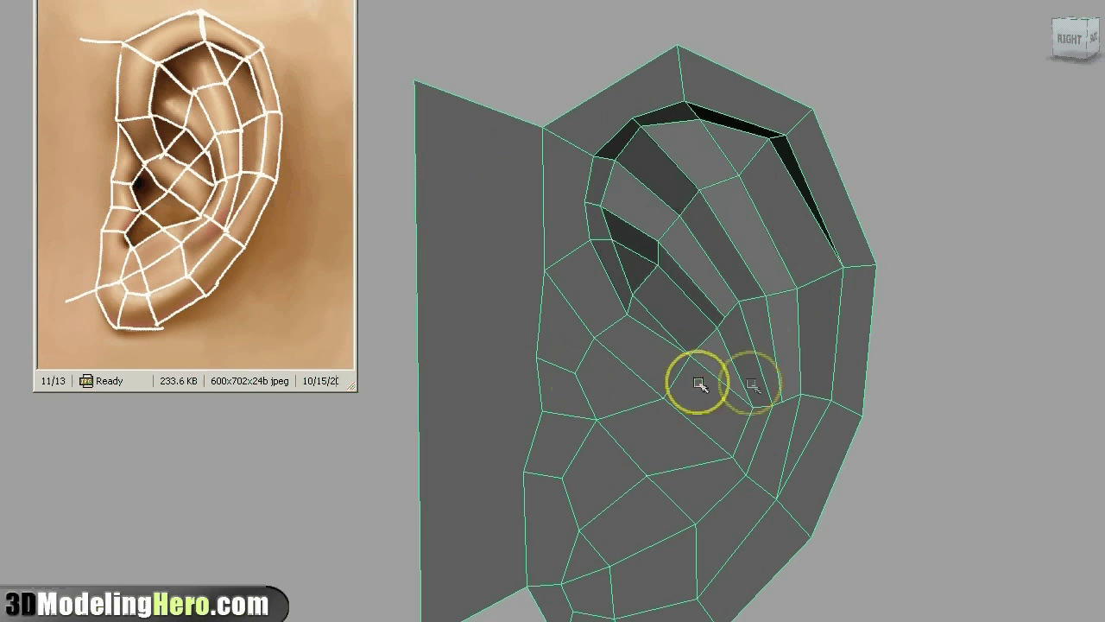
pyautogui.keyDown('alt'); pyautogui.moveTo(749, 382); pyautogui.dragTo(720, 388); pyautogui.keyUp('alt')
pyautogui.keyDown('alt'); pyautogui.moveTo(720, 387); pyautogui.dragTo(745, 374, button='right'); pyautogui.keyUp('alt')
pyautogui.keyDown('alt'); pyautogui.moveTo(746, 375); pyautogui.dragTo(770, 353, button='middle'); pyautogui.keyUp('alt')
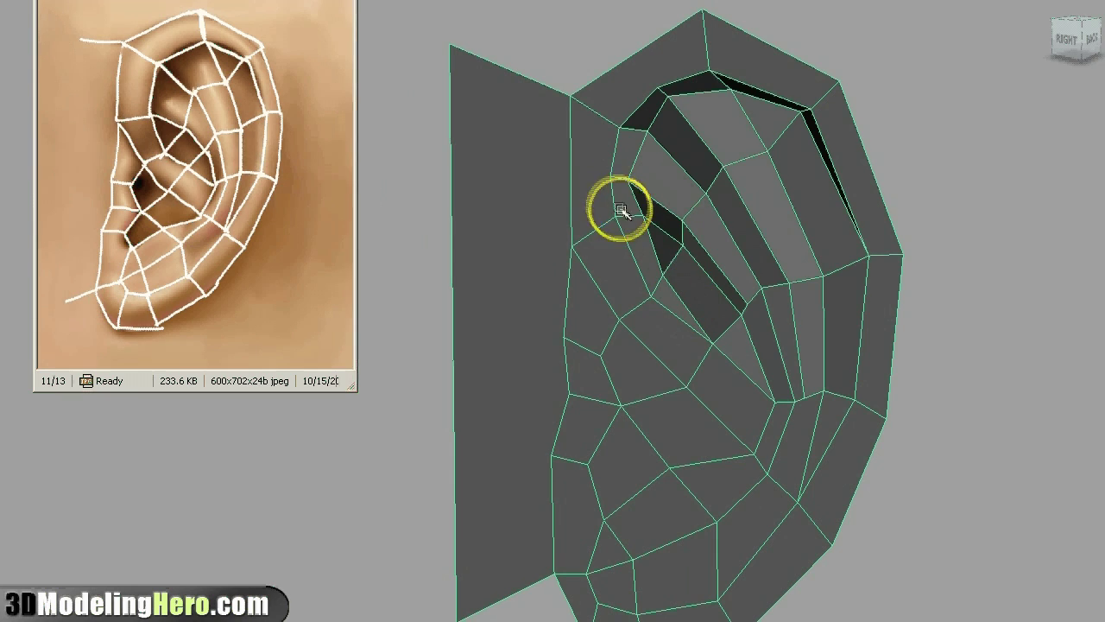
pyautogui.keyDown('alt'); pyautogui.moveTo(739, 363); pyautogui.dragTo(725, 386); pyautogui.keyUp('alt')
pyautogui.keyDown('alt'); pyautogui.moveTo(725, 387); pyautogui.dragTo(755, 335, button='middle'); pyautogui.keyUp('alt')
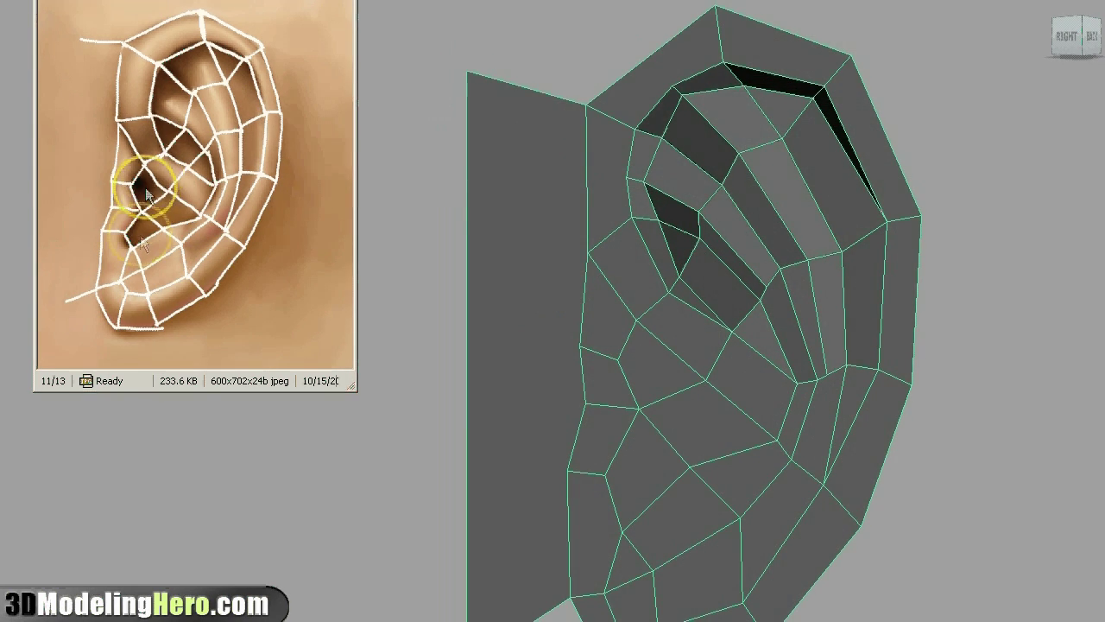
# - Select the three faces of the concha around the ear canal and extrude them inward
pyautogui.keyDown('alt'); pyautogui.moveTo(660, 412); pyautogui.dragTo(680, 417); pyautogui.keyUp('alt')
pyautogui.moveTo(681, 417); pyautogui.dragTo(684, 454, button='right')
pyautogui.click(652, 368)
pyautogui.keyDown('shift'); pyautogui.click(658, 452); pyautogui.keyUp('shift')
pyautogui.keyDown('shift'); pyautogui.click(705, 432); pyautogui.keyUp('shift')
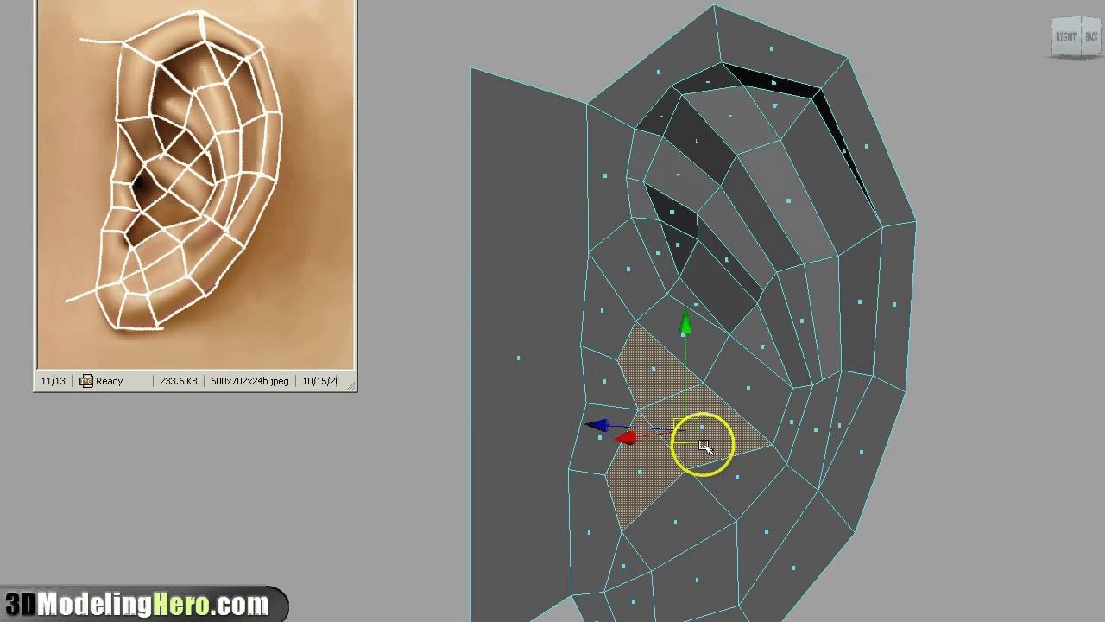
pyautogui.keyDown('alt'); pyautogui.moveTo(707, 445); pyautogui.dragTo(693, 444); pyautogui.keyUp('alt')
pyautogui.keyDown('alt'); pyautogui.moveTo(696, 394); pyautogui.dragTo(668, 419); pyautogui.keyUp('alt')
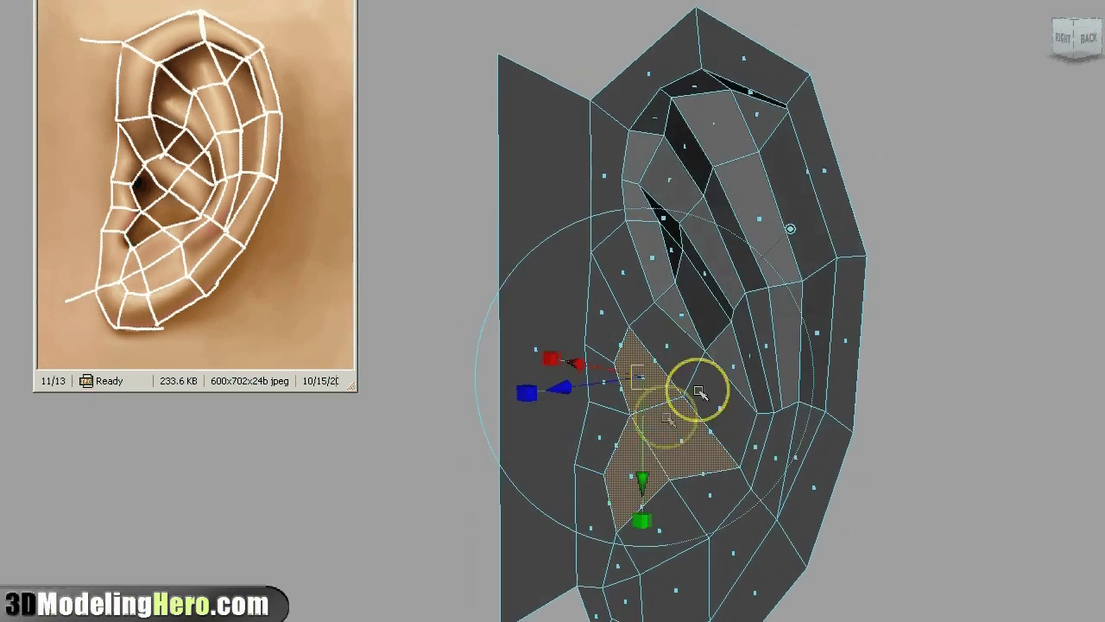
pyautogui.press('w')
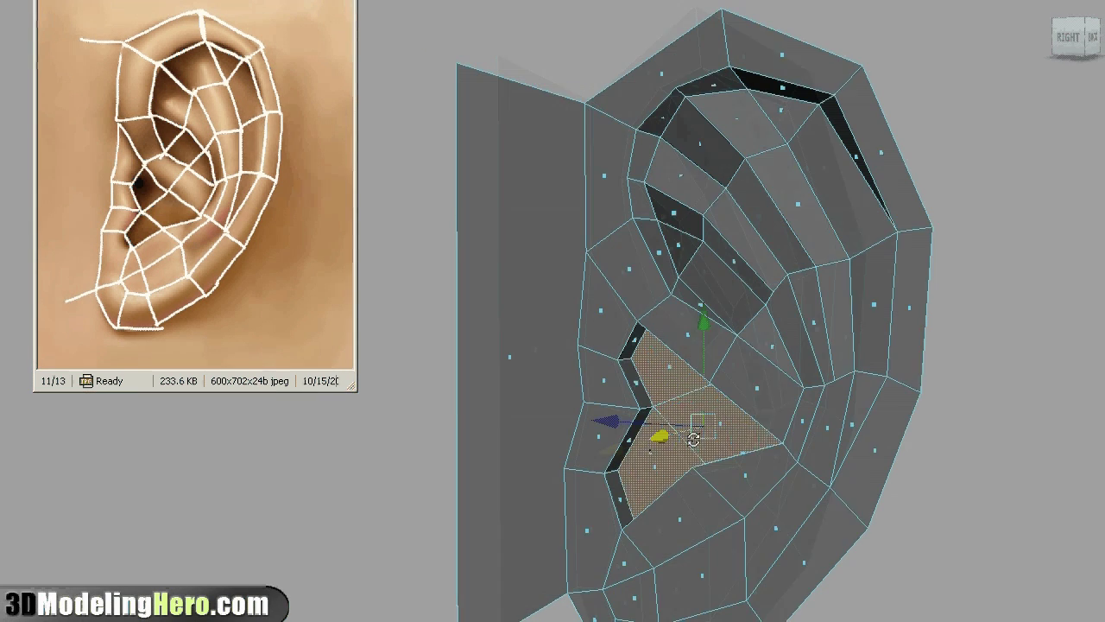
pyautogui.click(752, 415)
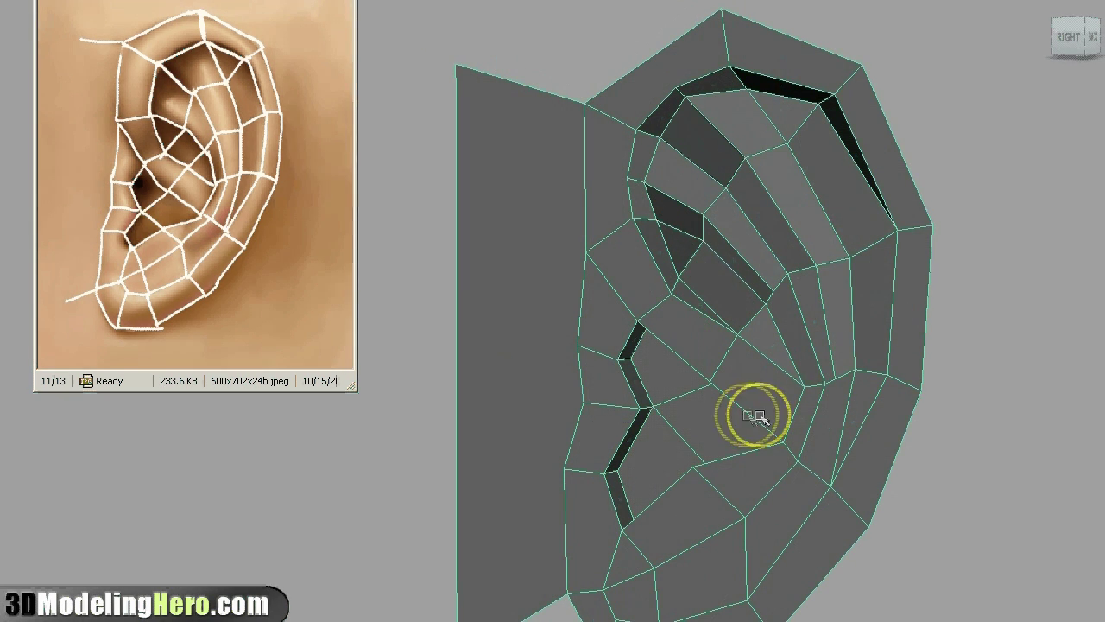
# - Examine the extruded concha in smooth preview against the reference and return to the unsmoothed mesh
pyautogui.press('3')
pyautogui.click(981, 438)
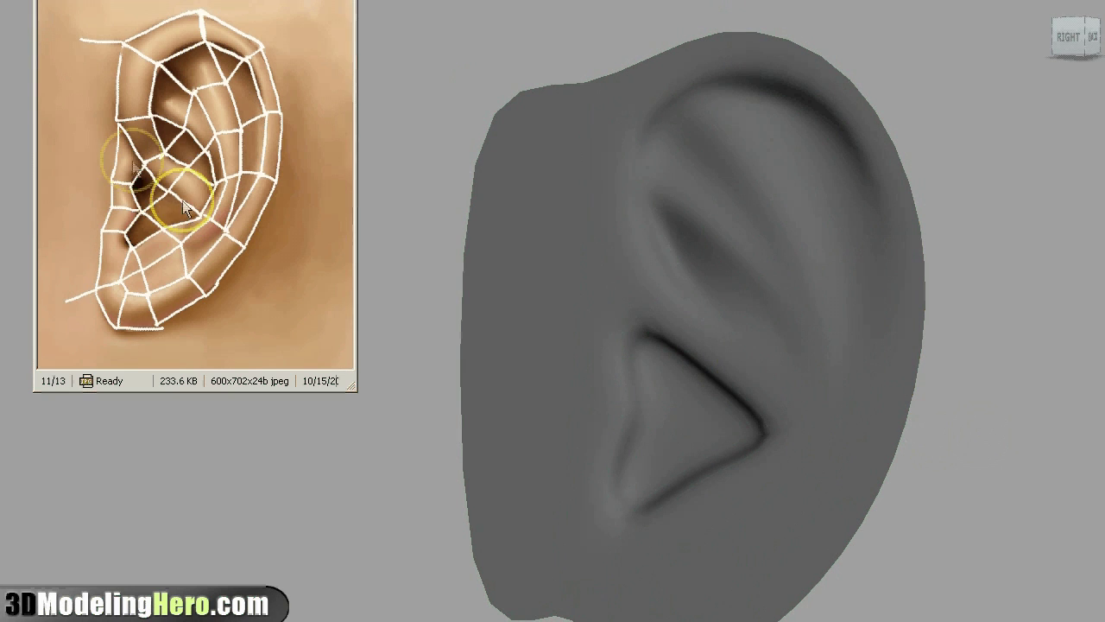
pyautogui.click(755, 417)
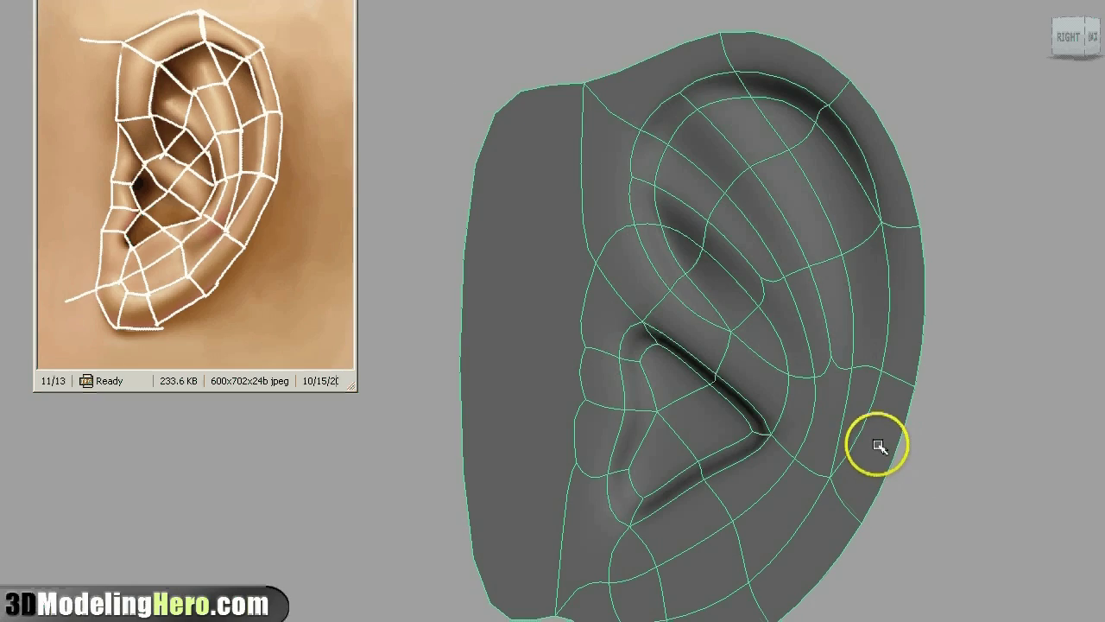
pyautogui.press('1')
# - Move the extruded vertices at the concha's upper edge and back corner onto the matching outer rim vertices
pyautogui.keyDown('alt'); pyautogui.moveTo(782, 452); pyautogui.dragTo(824, 457, button='right'); pyautogui.keyUp('alt')
pyautogui.keyDown('alt'); pyautogui.moveTo(824, 457); pyautogui.dragTo(741, 421); pyautogui.keyUp('alt')
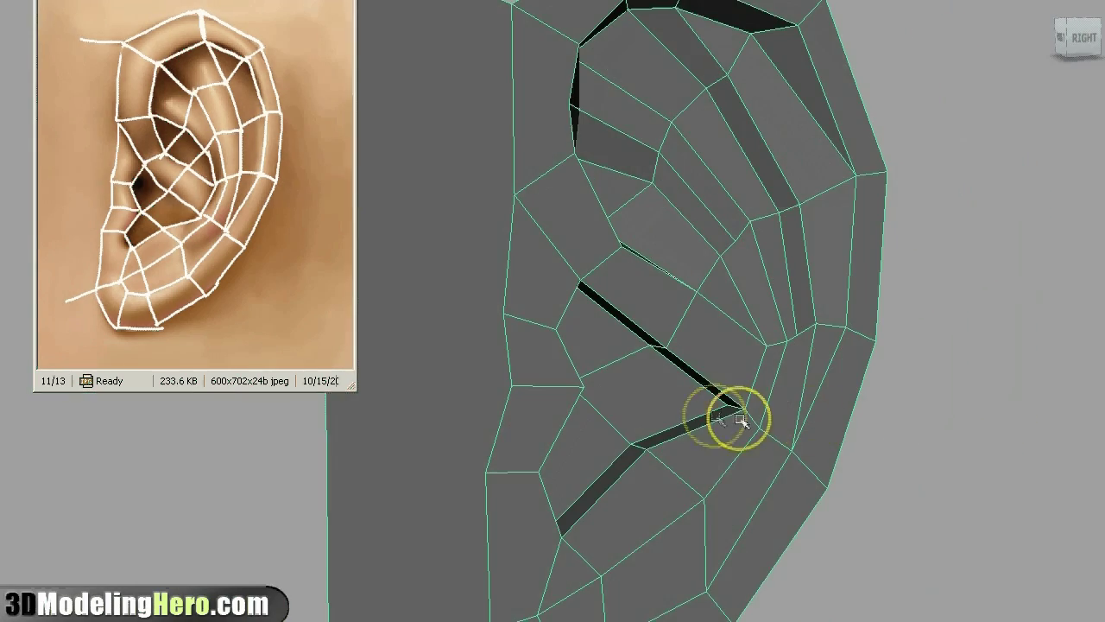
pyautogui.moveTo(715, 411); pyautogui.dragTo(673, 414, button='right')
pyautogui.keyDown('alt'); pyautogui.moveTo(698, 429); pyautogui.dragTo(623, 387); pyautogui.keyUp('alt')
pyautogui.keyDown('alt'); pyautogui.moveTo(610, 317); pyautogui.dragTo(592, 323); pyautogui.keyUp('alt')
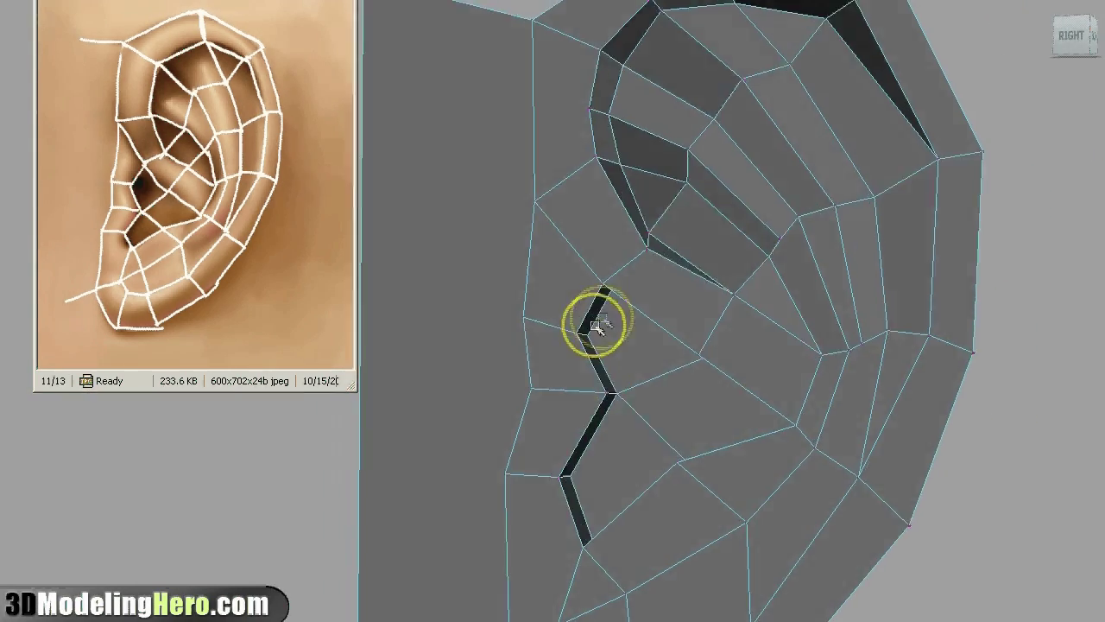
pyautogui.keyDown('alt'); pyautogui.moveTo(607, 434); pyautogui.dragTo(655, 398); pyautogui.keyUp('alt')
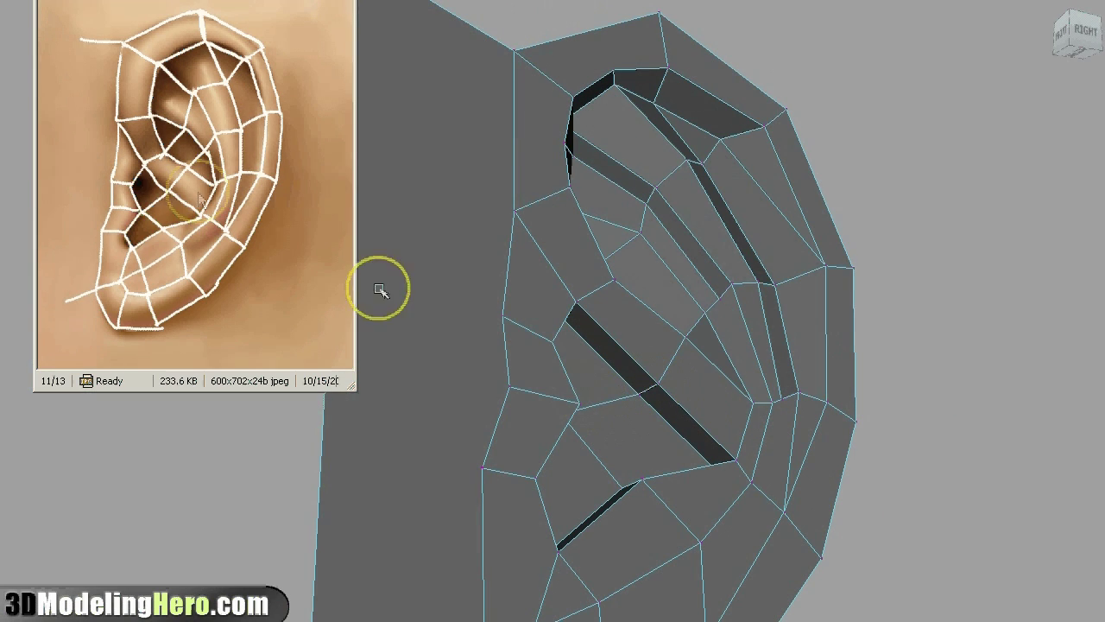
pyautogui.keyDown('alt'); pyautogui.moveTo(636, 386); pyautogui.dragTo(667, 456); pyautogui.keyUp('alt')
pyautogui.click(647, 387)
pyautogui.moveTo(631, 357); pyautogui.dragTo(651, 358)
pyautogui.click(705, 414)
pyautogui.moveTo(705, 415); pyautogui.dragTo(709, 418)
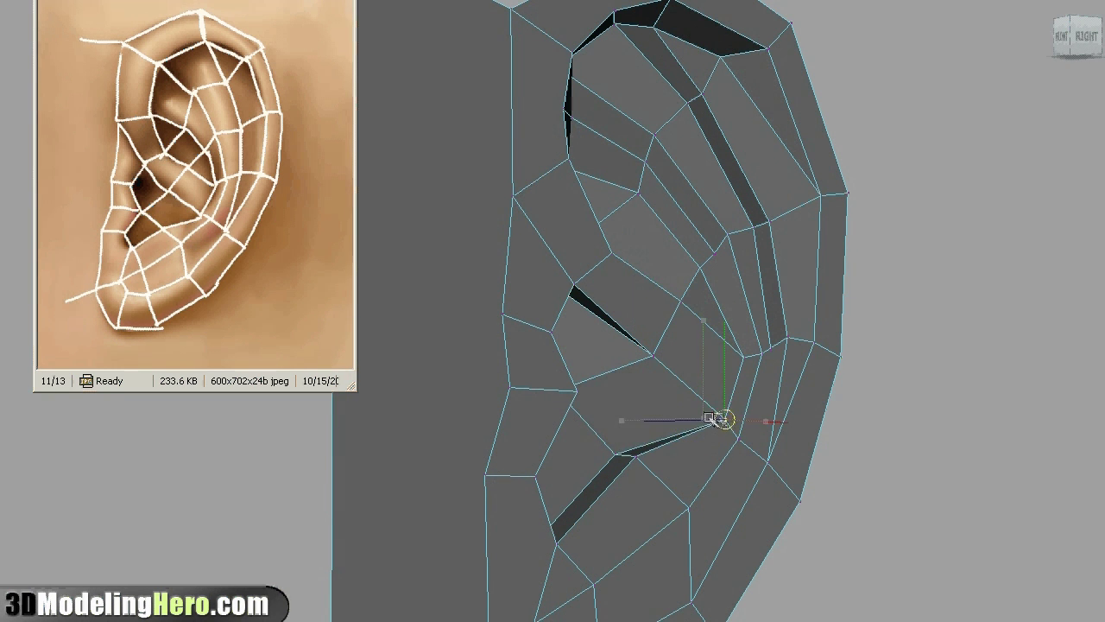
# - Select the vertices around the concha's upper edge and back corner and merge the overlapping ones
pyautogui.moveTo(784, 445); pyautogui.dragTo(507, 225)
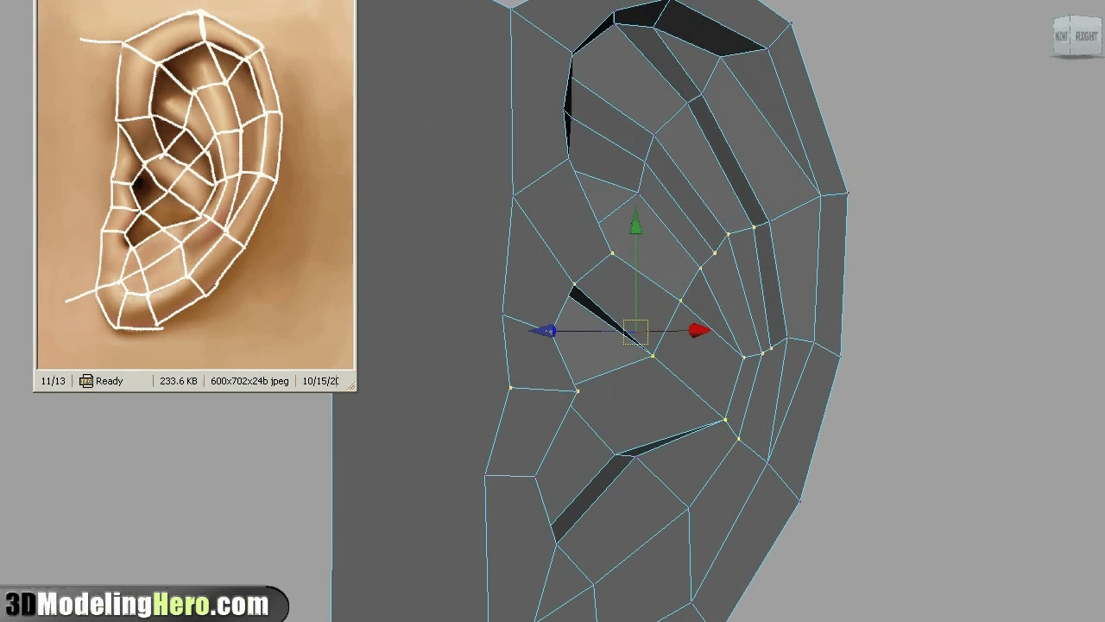
pyautogui.keyDown('alt'); pyautogui.moveTo(742, 362); pyautogui.dragTo(696, 355); pyautogui.keyUp('alt')
pyautogui.press('F11')
pyautogui.press('F8')
pyautogui.moveTo(755, 422)
pyautogui.keyDown('alt'); pyautogui.mouseDown()
pyautogui.moveTo(649, 427)
pyautogui.moveTo(747, 432)
pyautogui.mouseUp(); pyautogui.keyUp('alt')
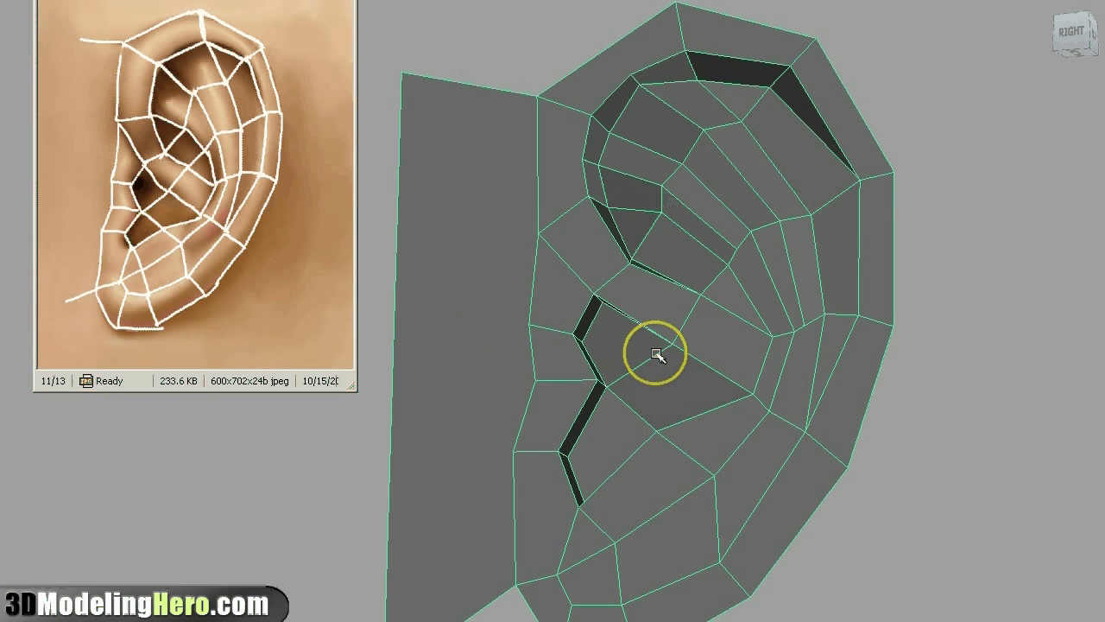
pyautogui.keyDown('alt'); pyautogui.moveTo(640, 359); pyautogui.dragTo(607, 331); pyautogui.keyUp('alt')
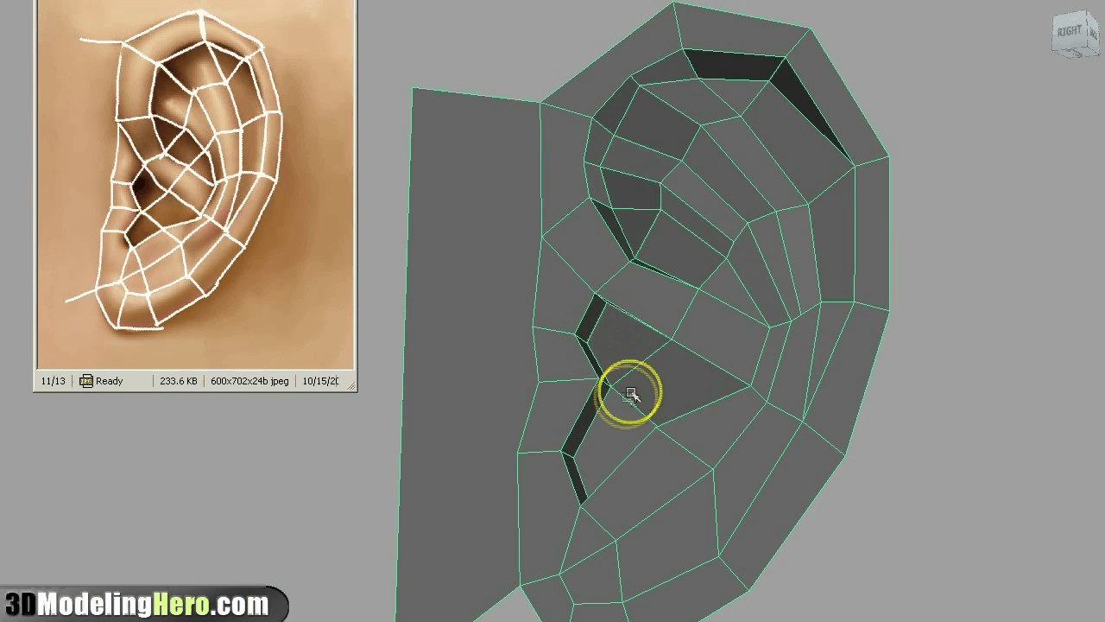